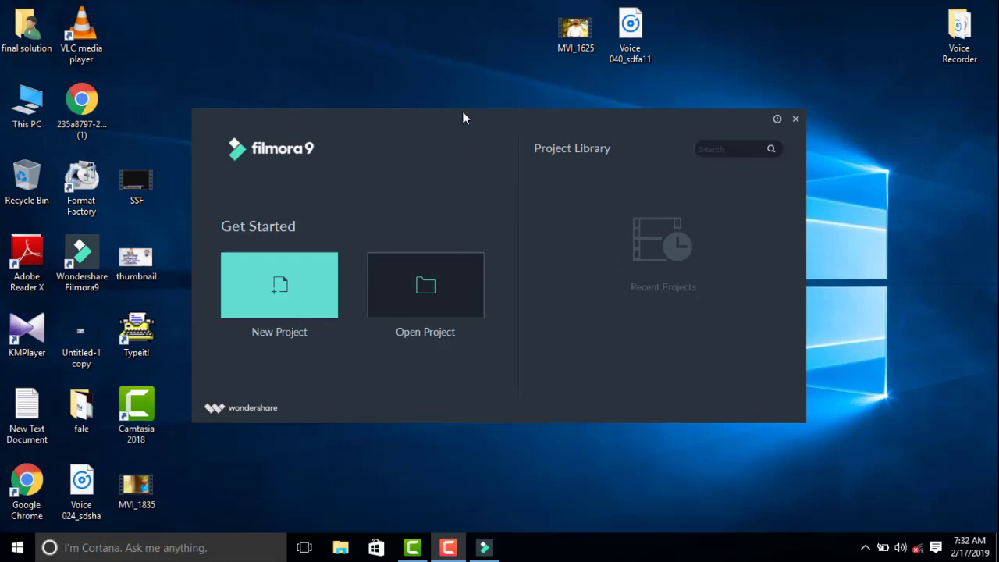
Step: Start a new untitled project and dismiss the offline connection error
drag(464, 114, 470, 127)
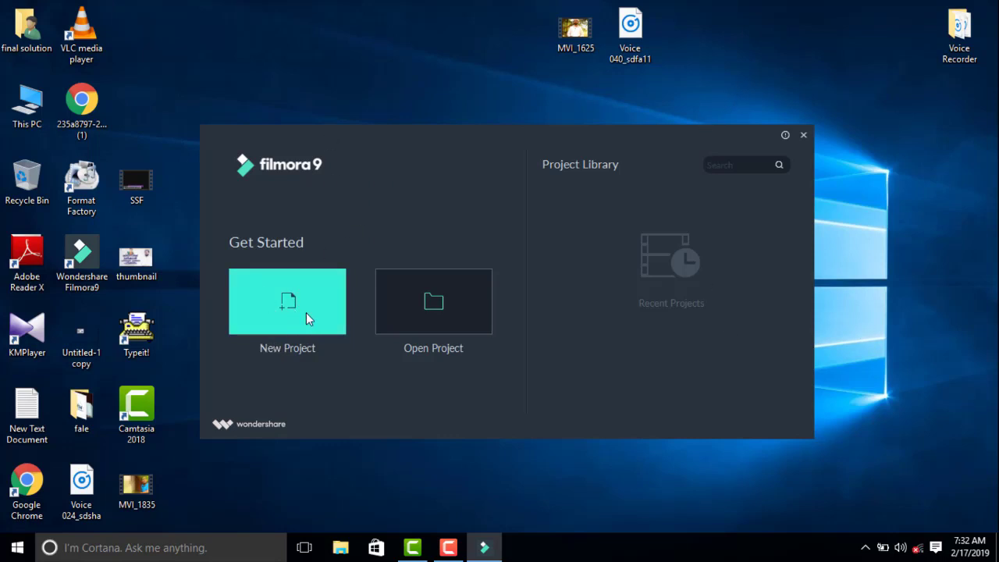
click(280, 325)
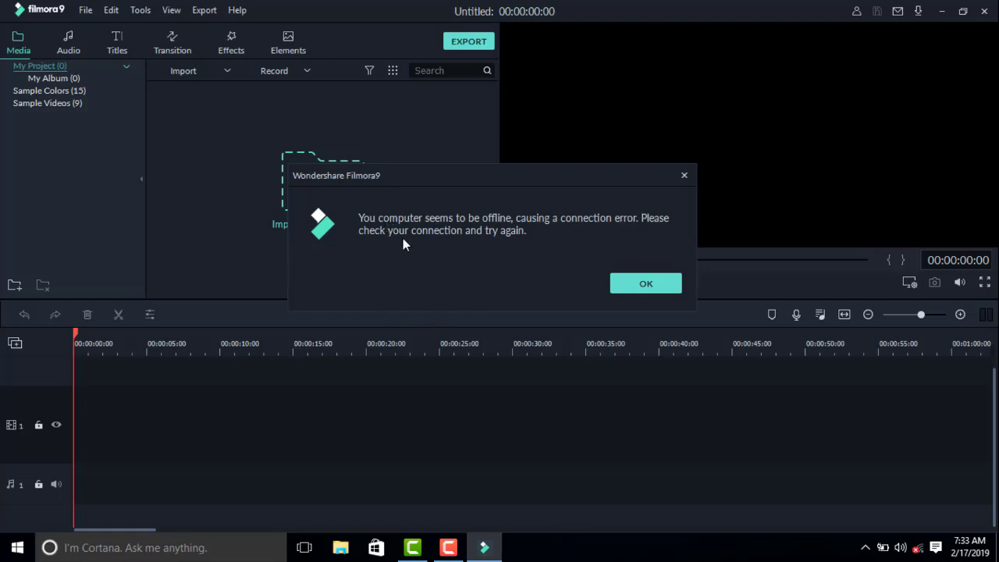
click(647, 285)
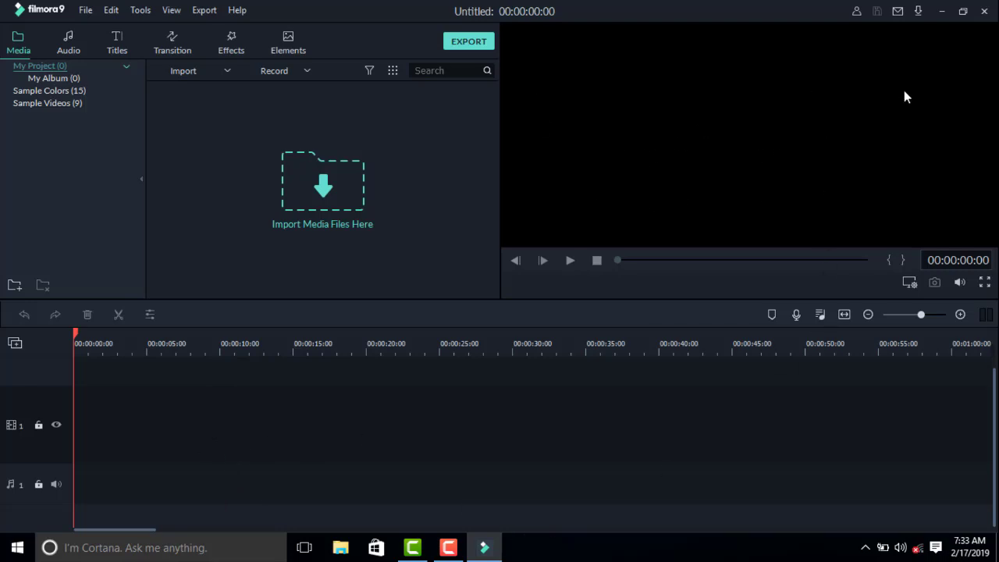
Step: Import the MVI_1835 video from the desktop, accepting proxy file creation
click(942, 11)
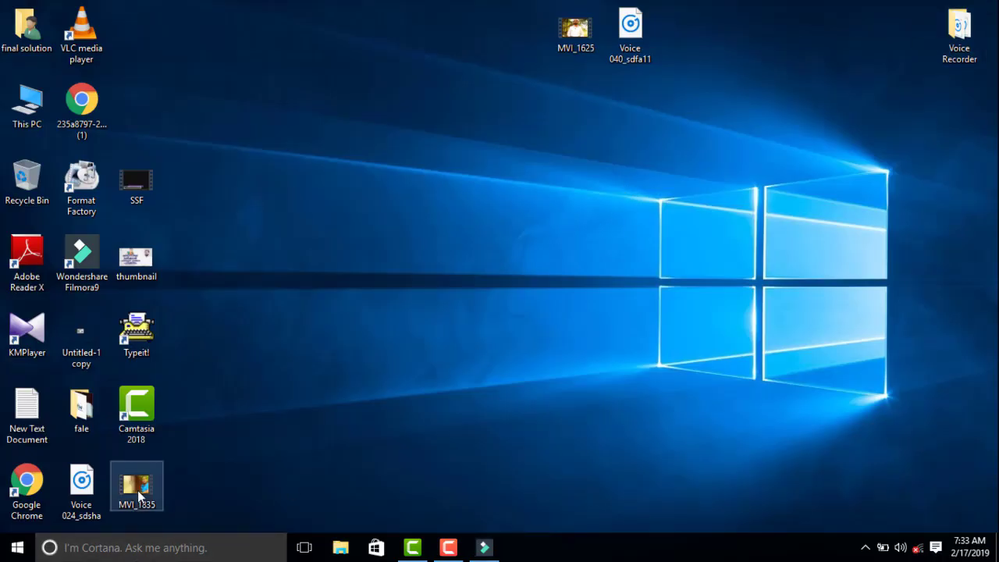
drag(138, 490, 233, 188)
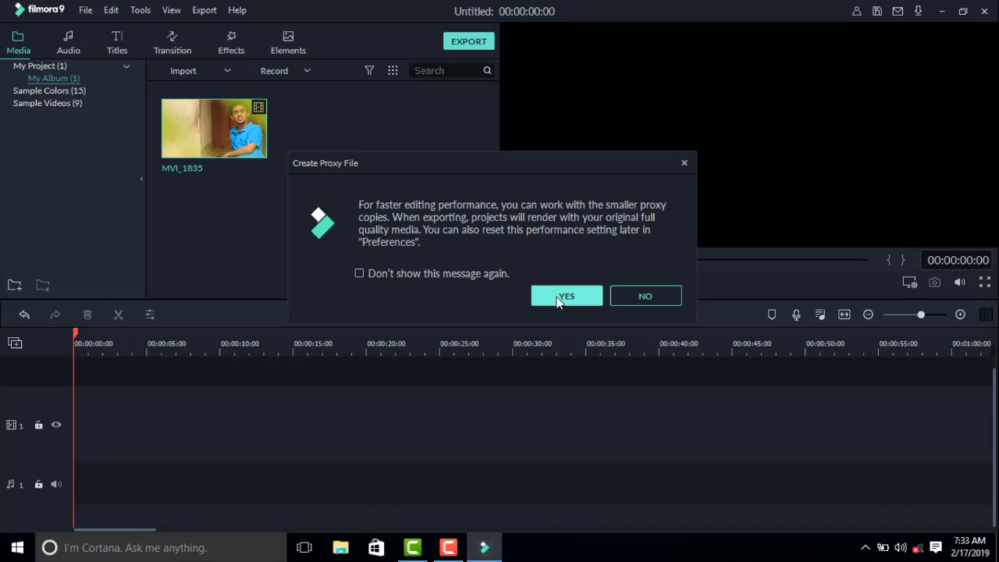
click(572, 303)
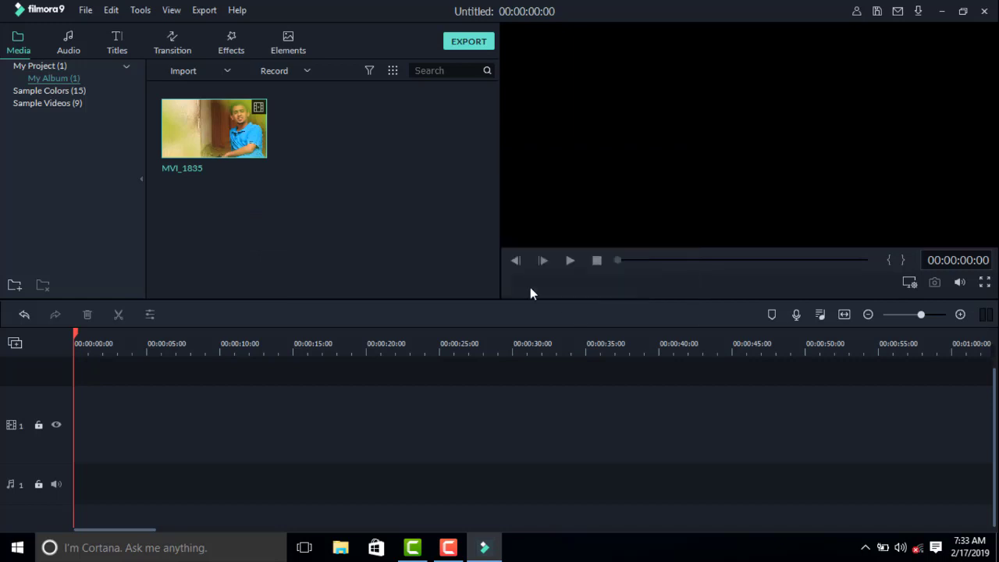
Step: Import the Voice 024_sdsha recording from the desktop into the media library
click(942, 11)
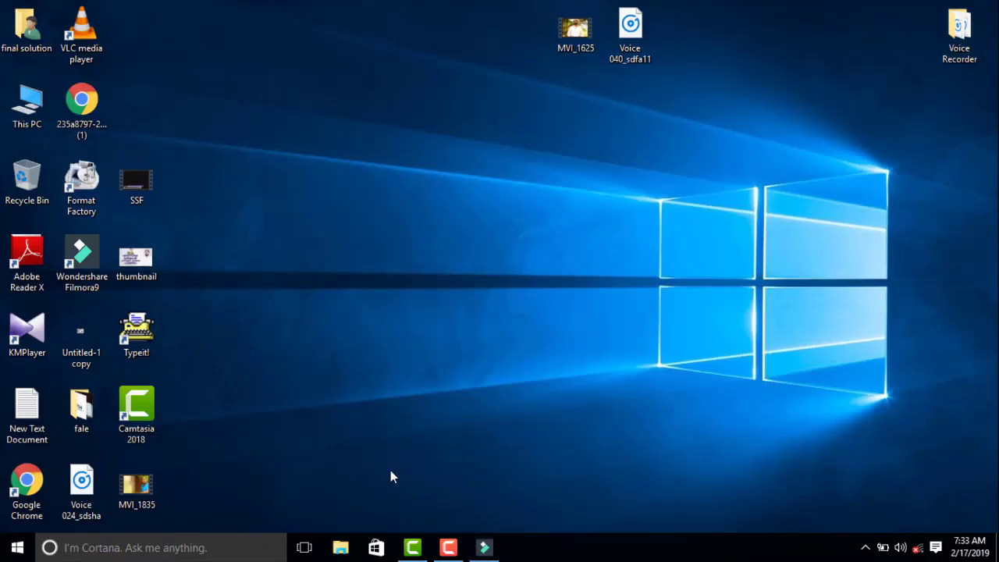
drag(92, 500, 484, 546)
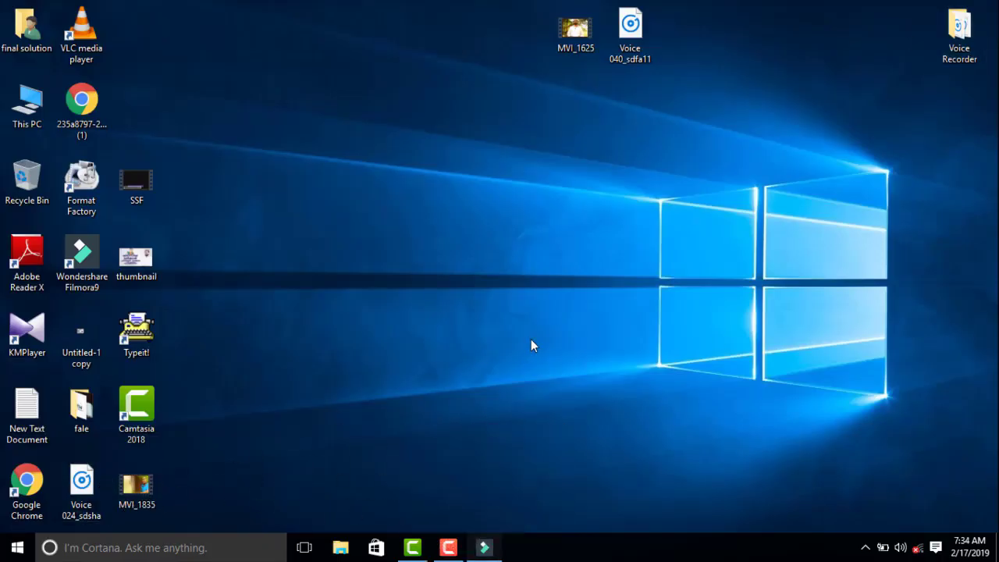
drag(97, 485, 333, 195)
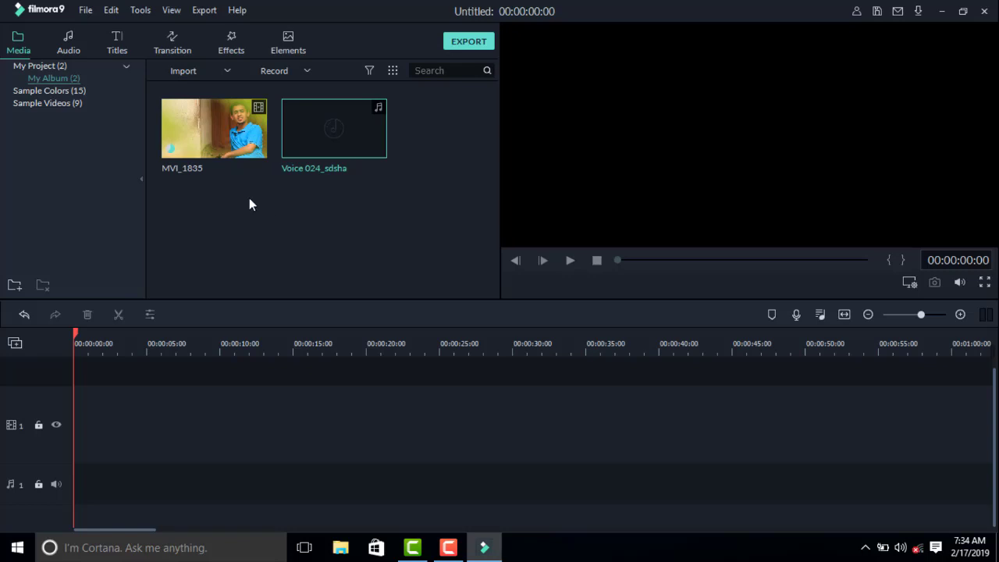
Step: Place MVI_1835 on video track 1 at 0:00 and match project settings to the media
mouse_move(336, 149)
mouse_move(266, 117)
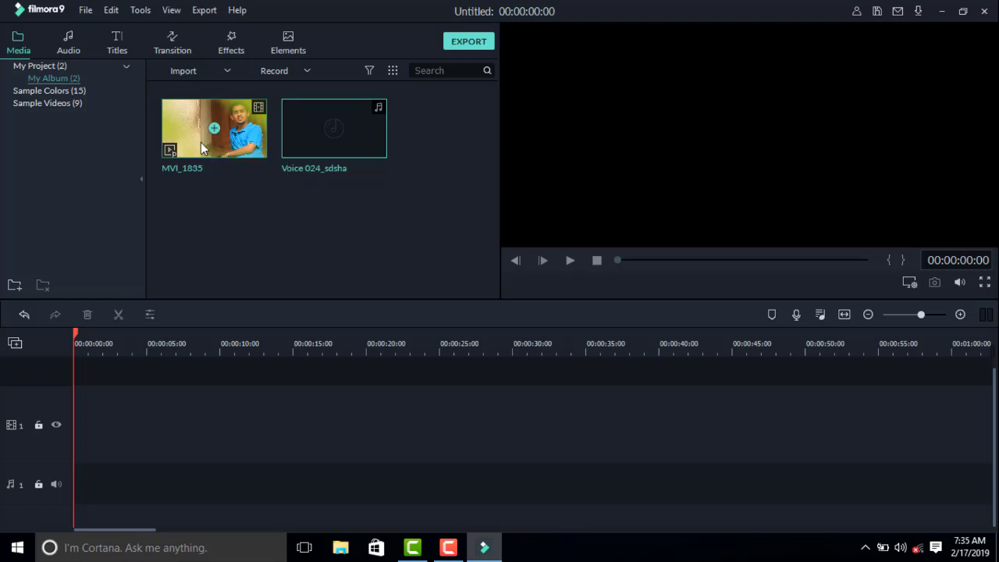
click(201, 142)
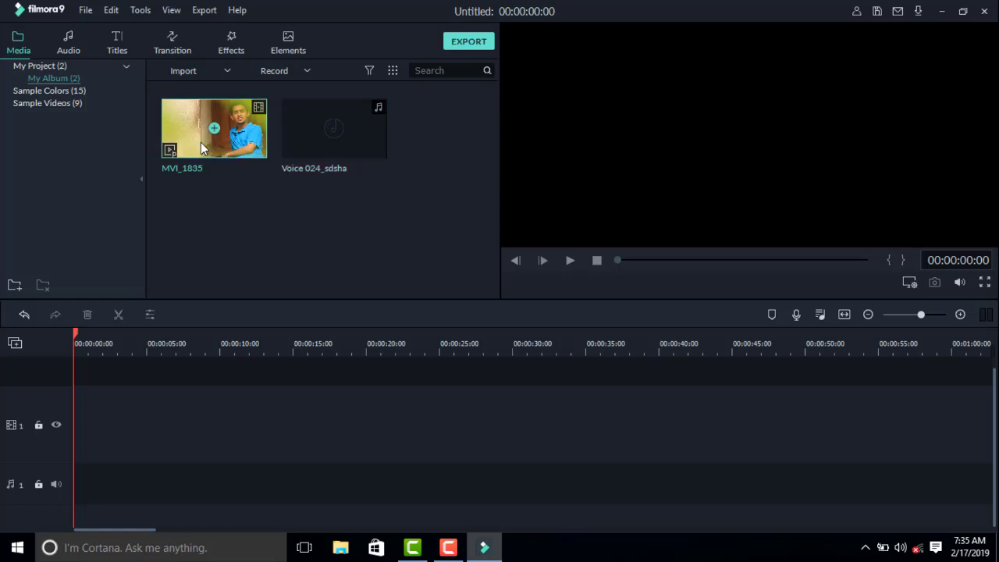
drag(219, 280, 56, 480)
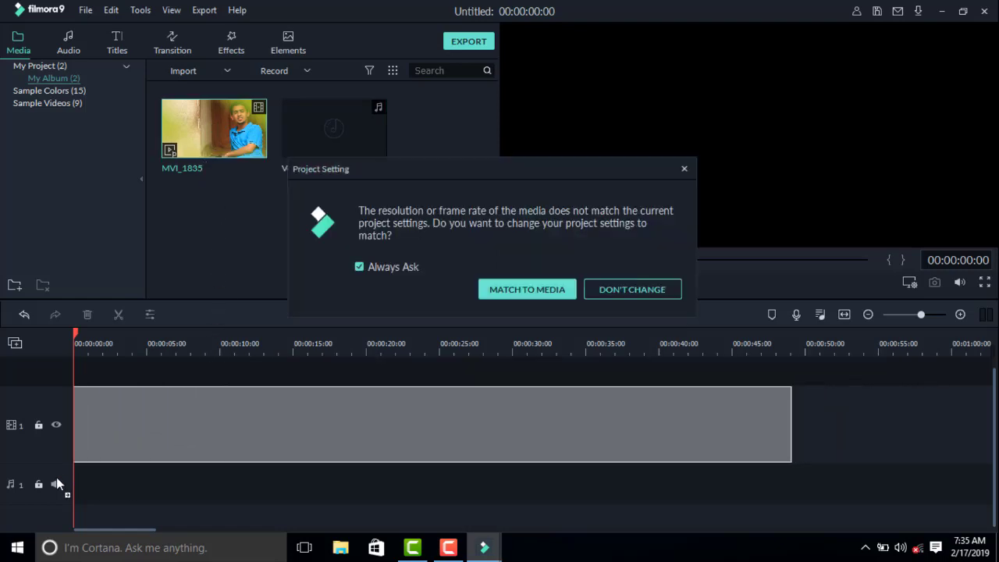
click(552, 294)
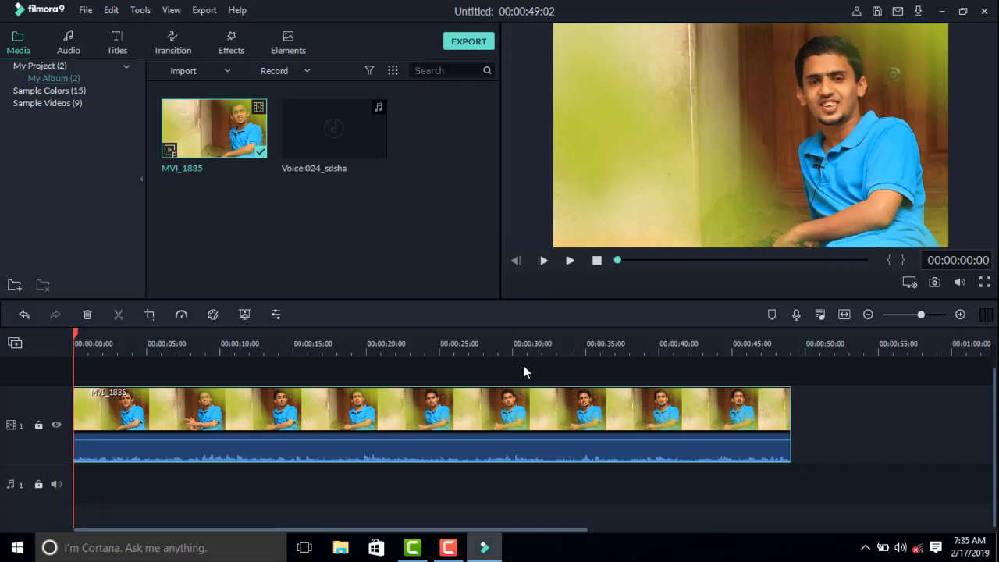
click(569, 260)
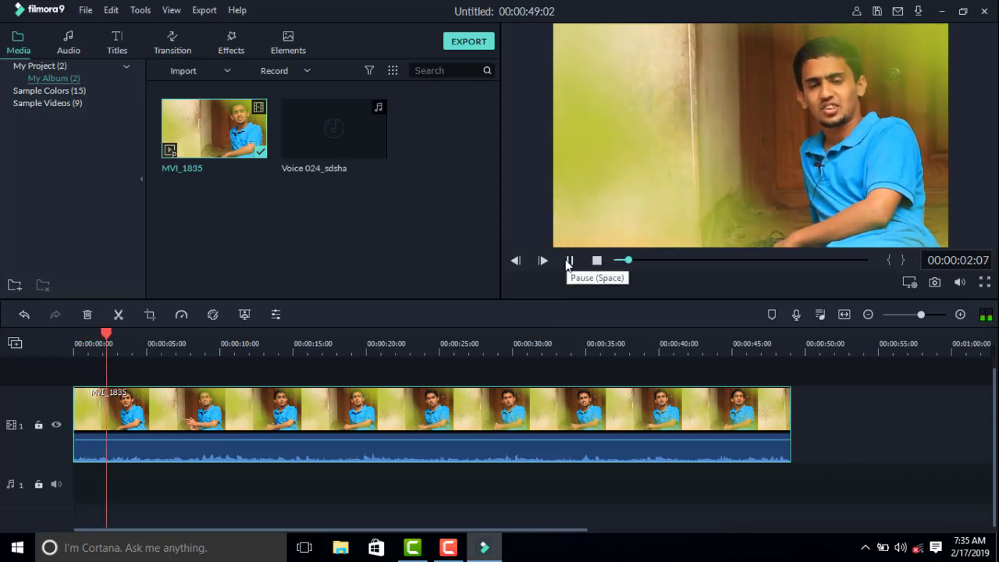
click(569, 262)
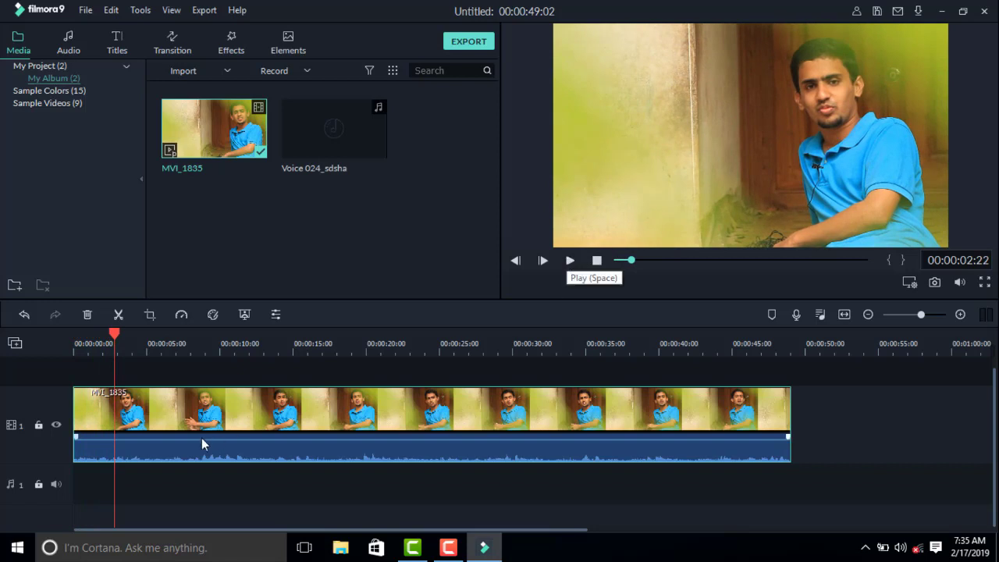
click(232, 344)
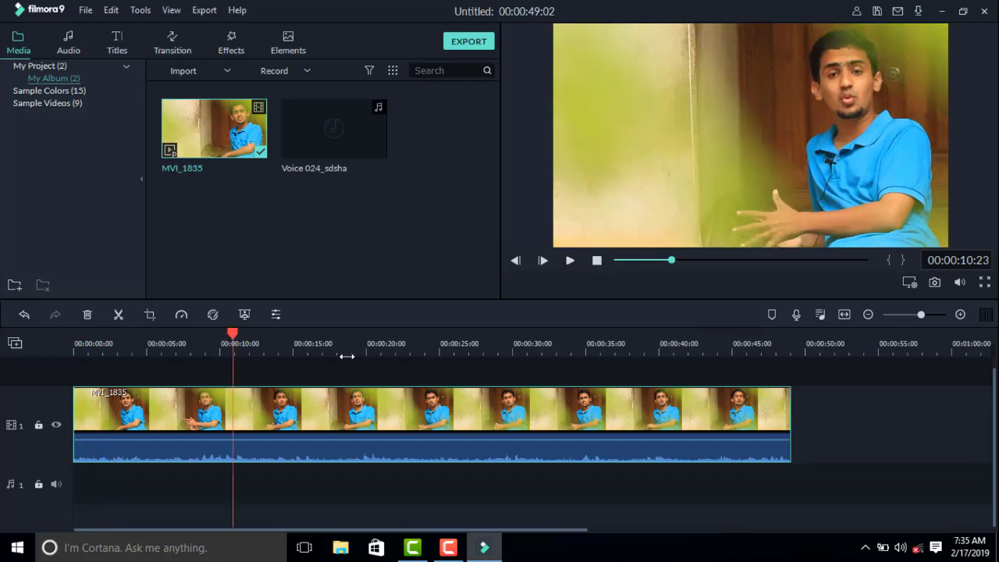
click(942, 11)
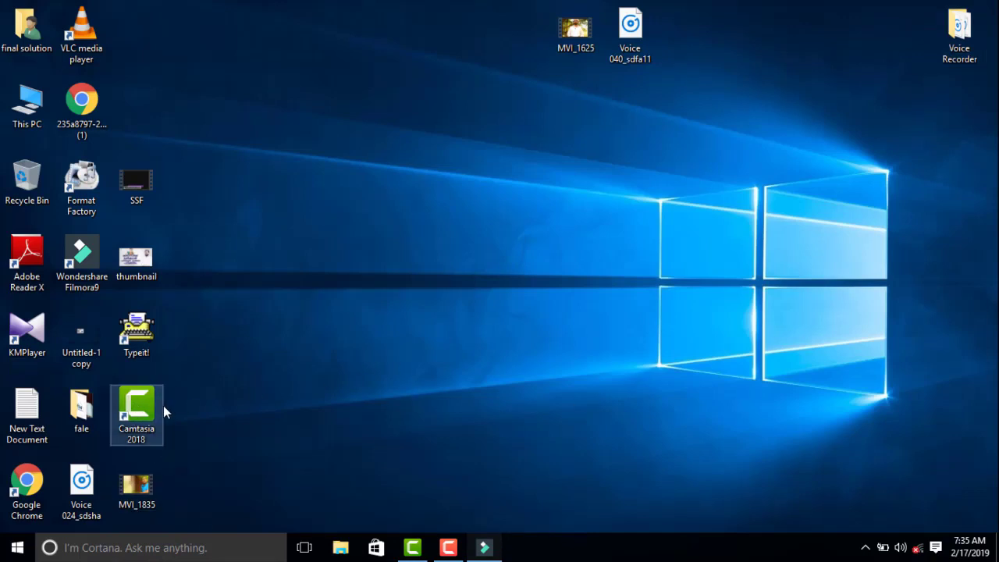
click(483, 548)
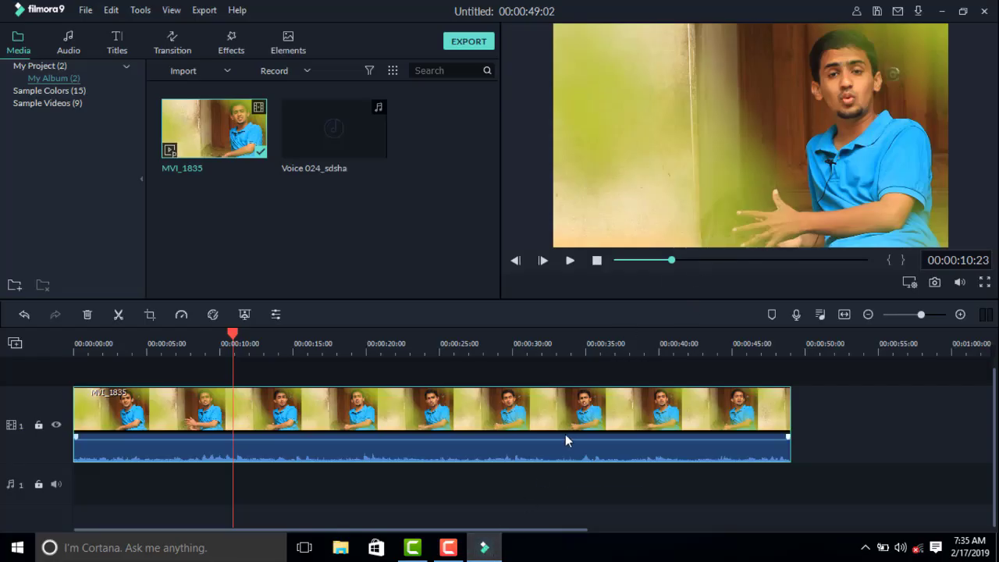
scroll(556, 440, up, 1)
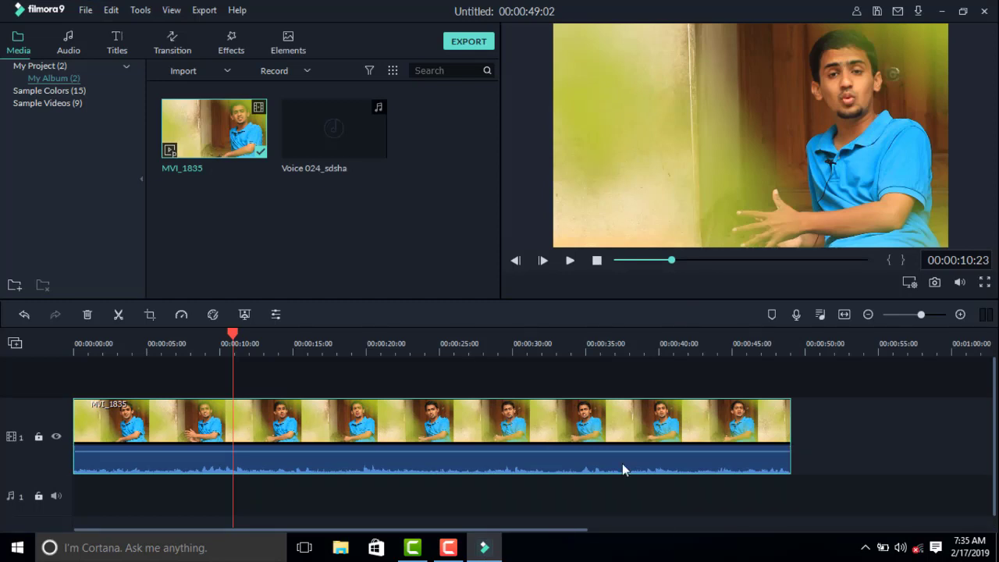
mouse_move(617, 453)
click(570, 260)
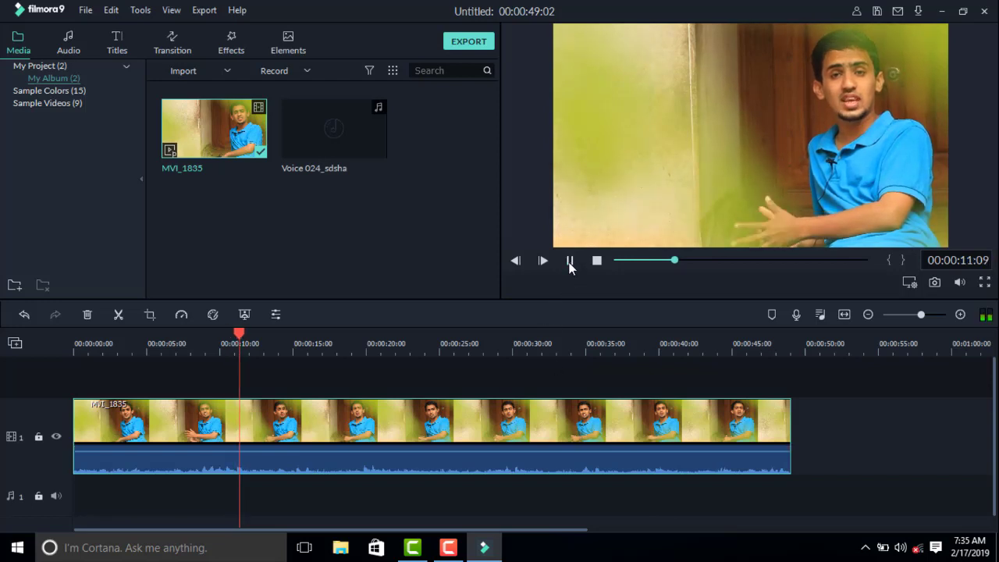
click(570, 262)
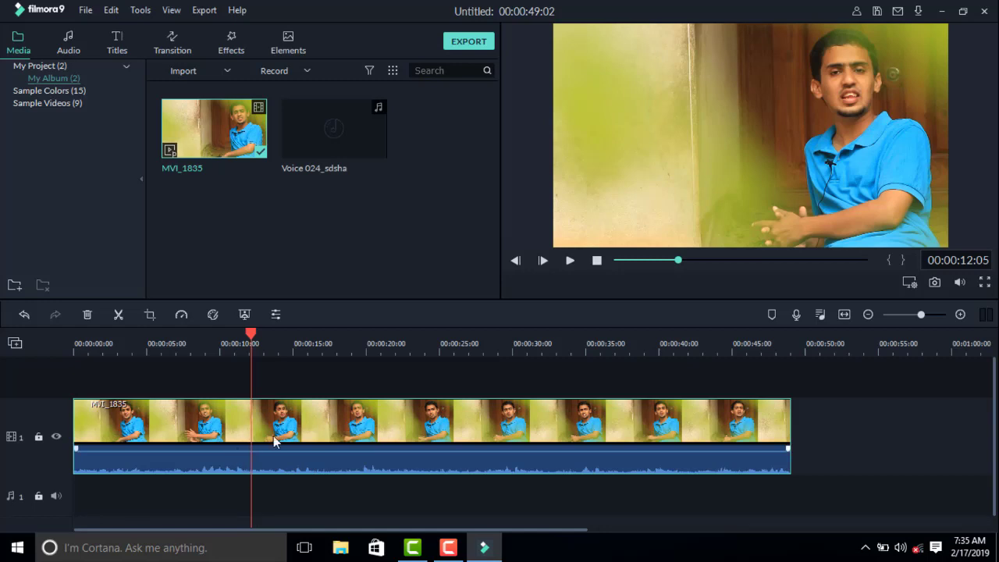
click(762, 346)
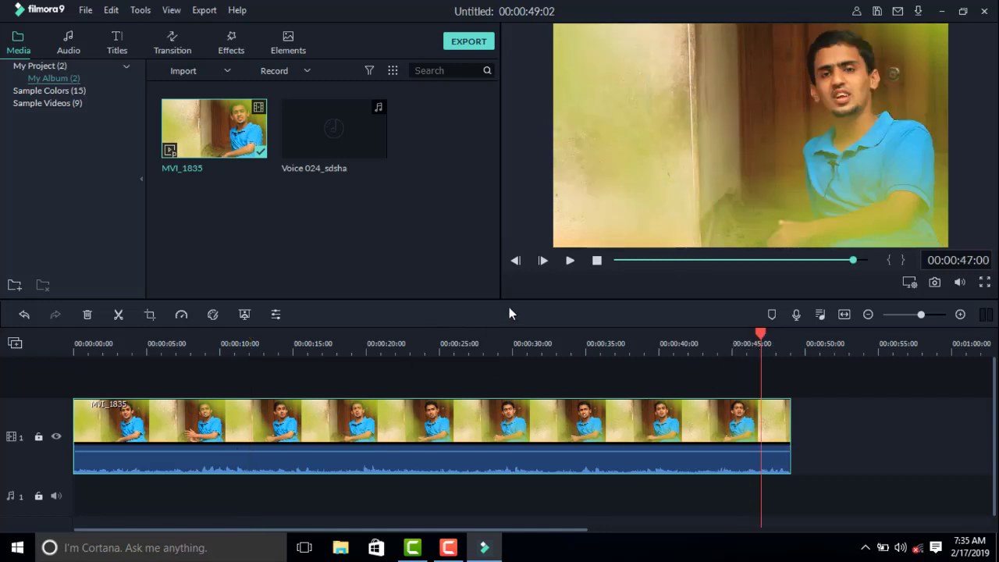
click(75, 344)
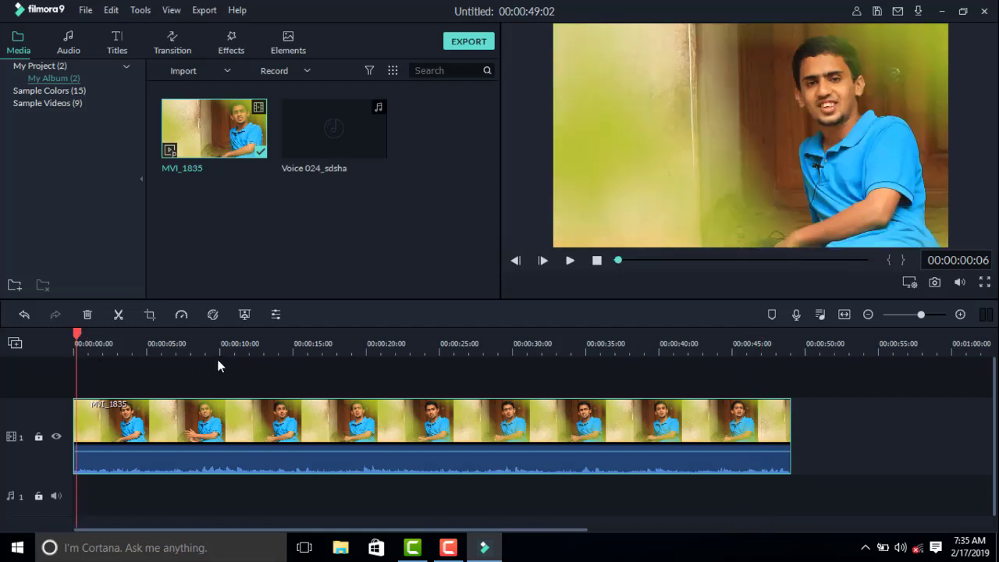
mouse_move(197, 460)
mouse_move(331, 137)
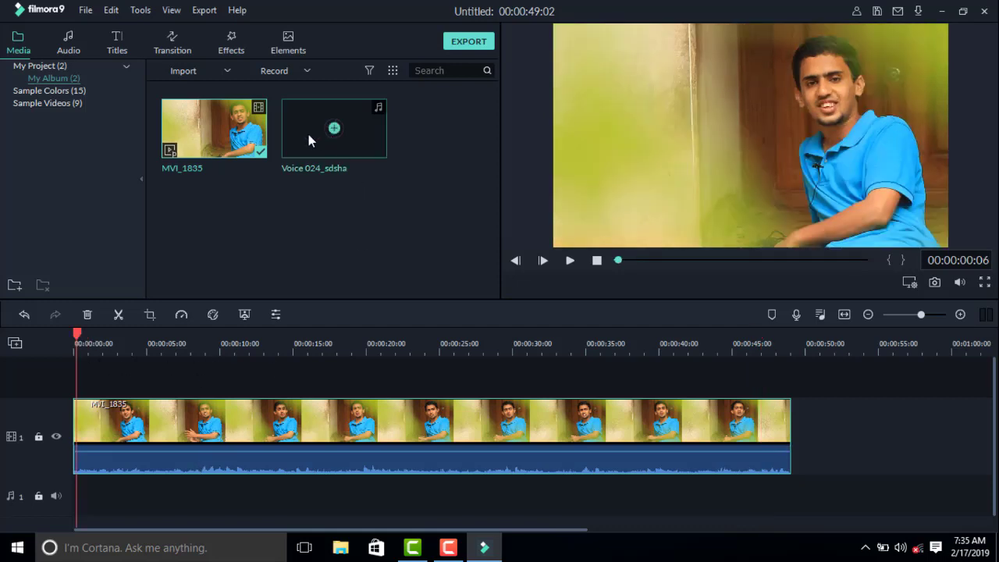
drag(306, 136, 54, 435)
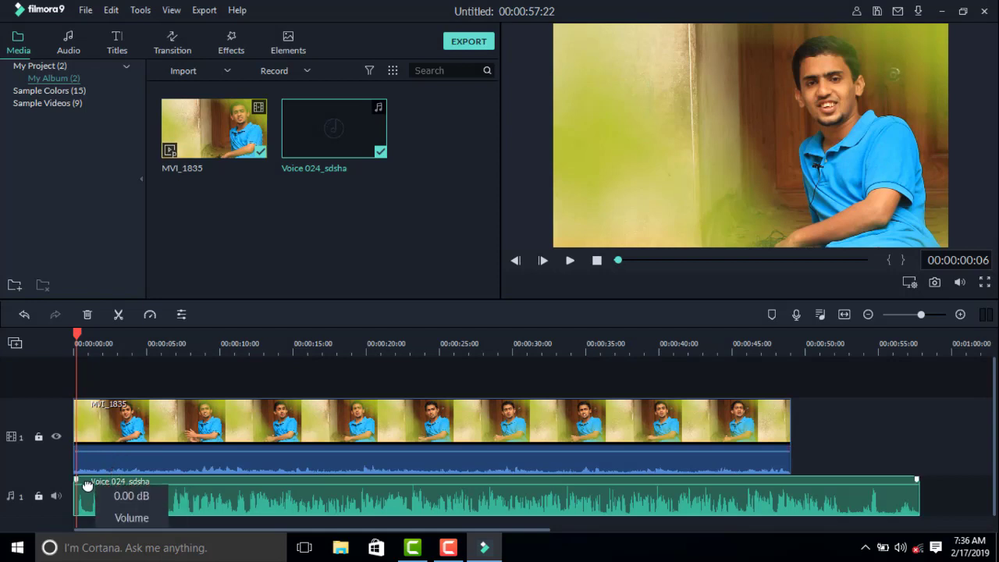
drag(89, 486, 87, 536)
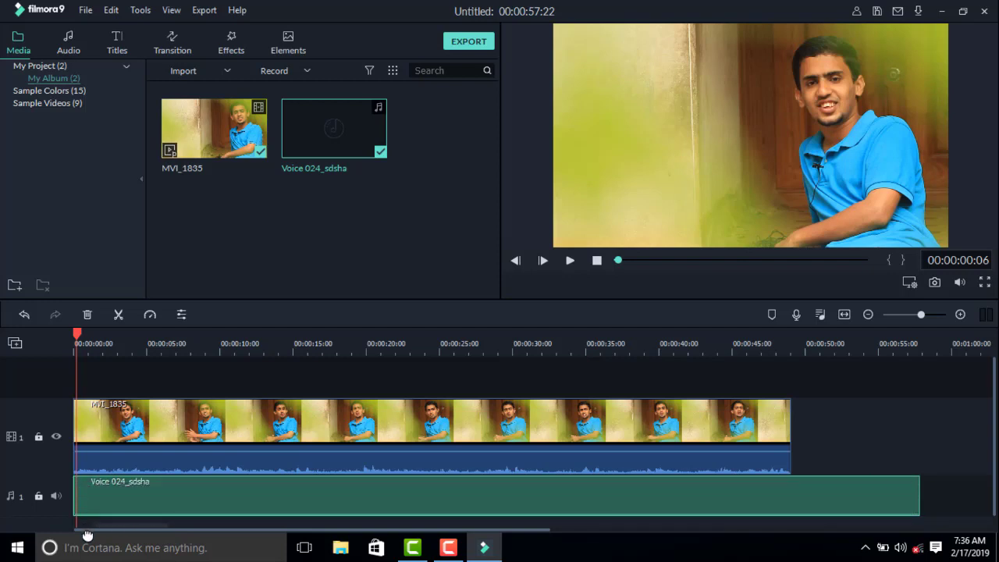
click(571, 261)
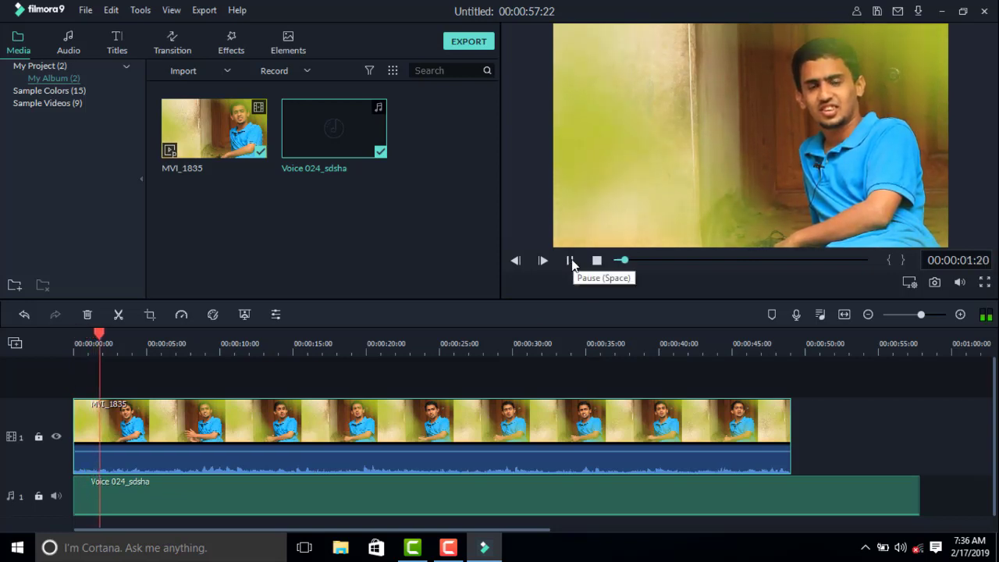
click(570, 261)
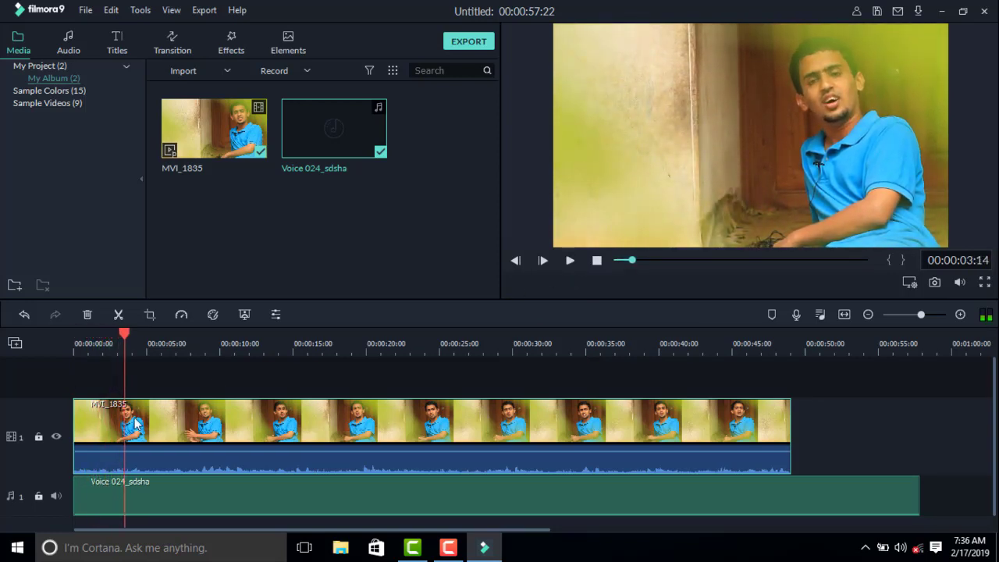
click(111, 344)
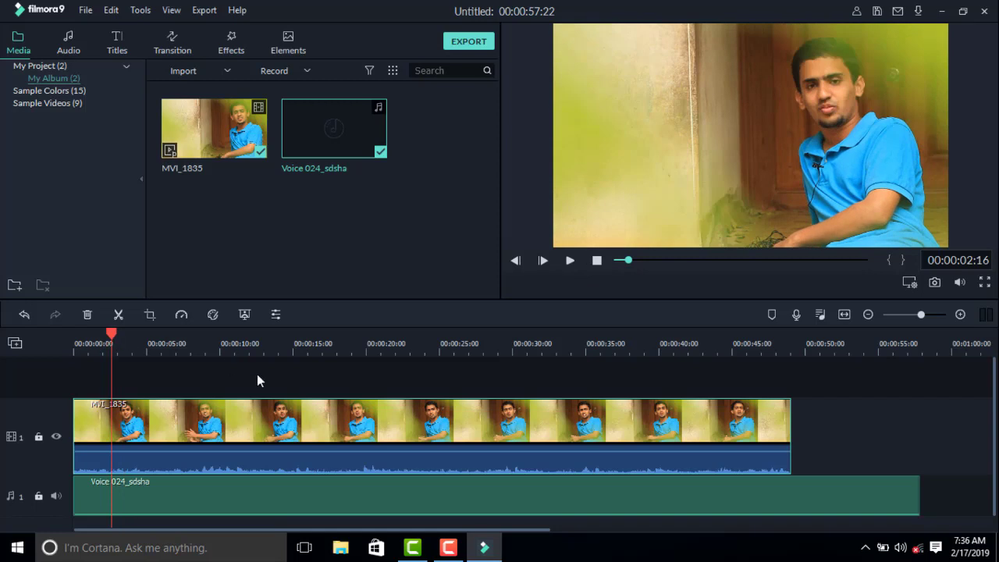
Step: Trim the start of the MVI_1835 clip in two drags, previewing after each
drag(75, 419, 110, 426)
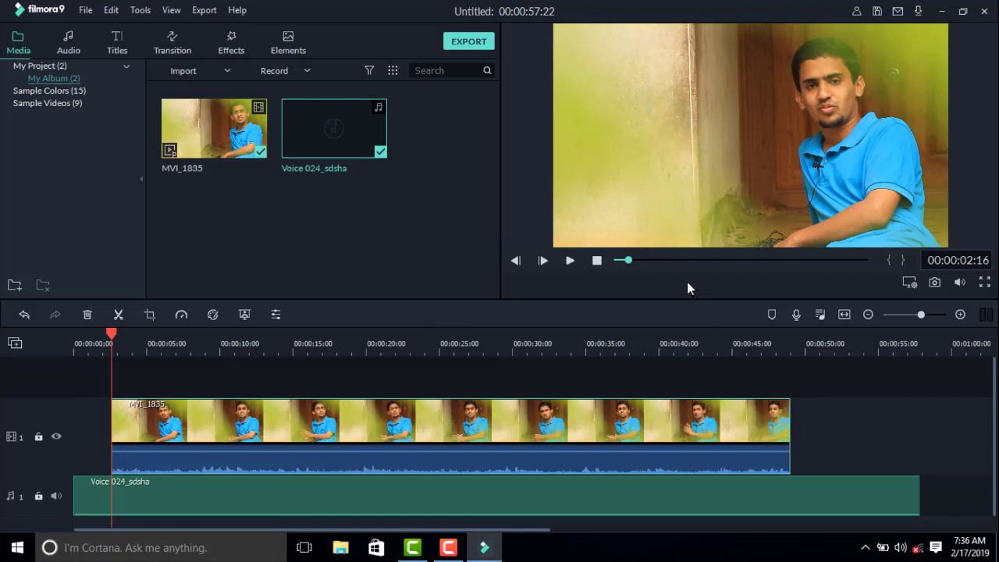
click(571, 261)
key(space)
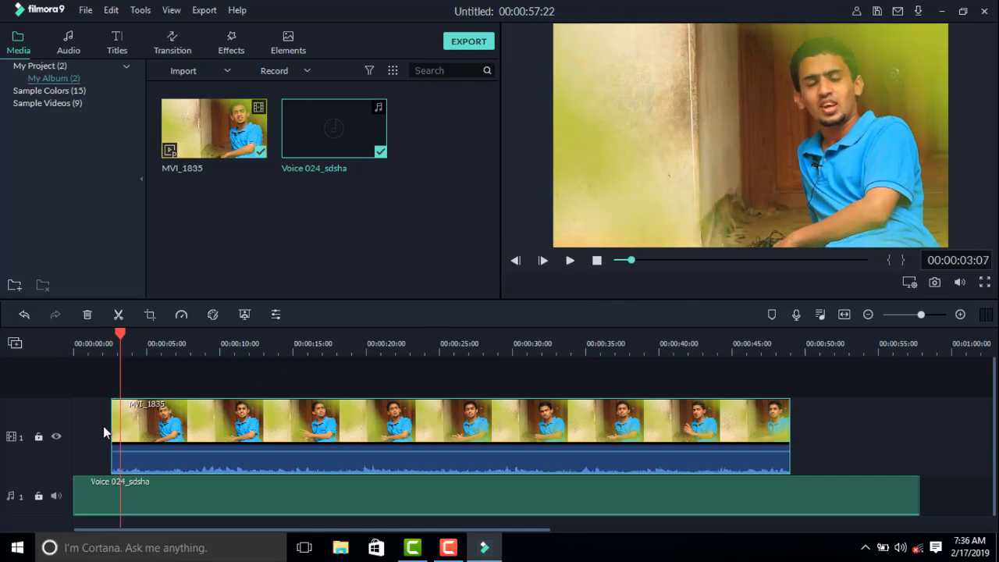
drag(112, 425, 120, 426)
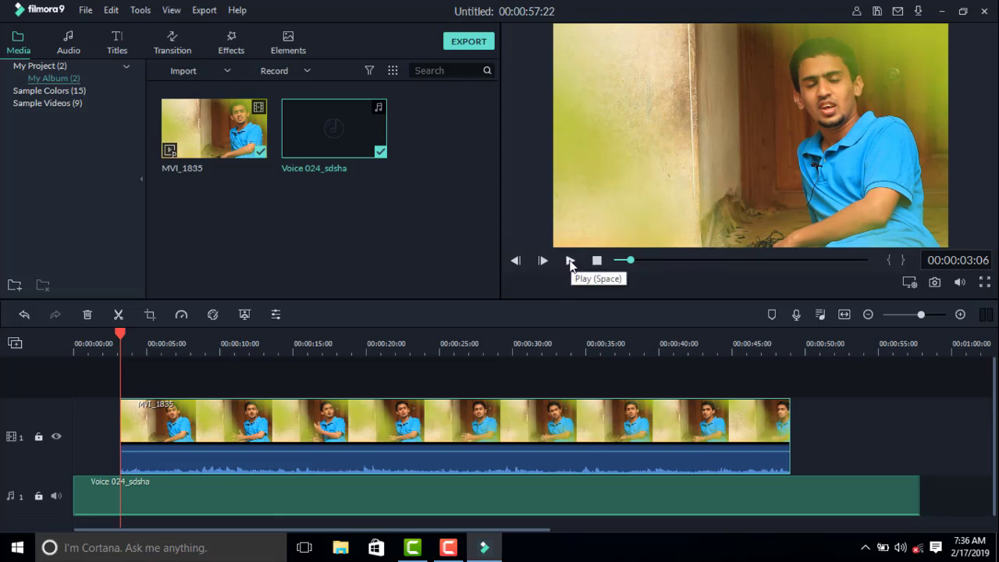
click(570, 262)
click(569, 264)
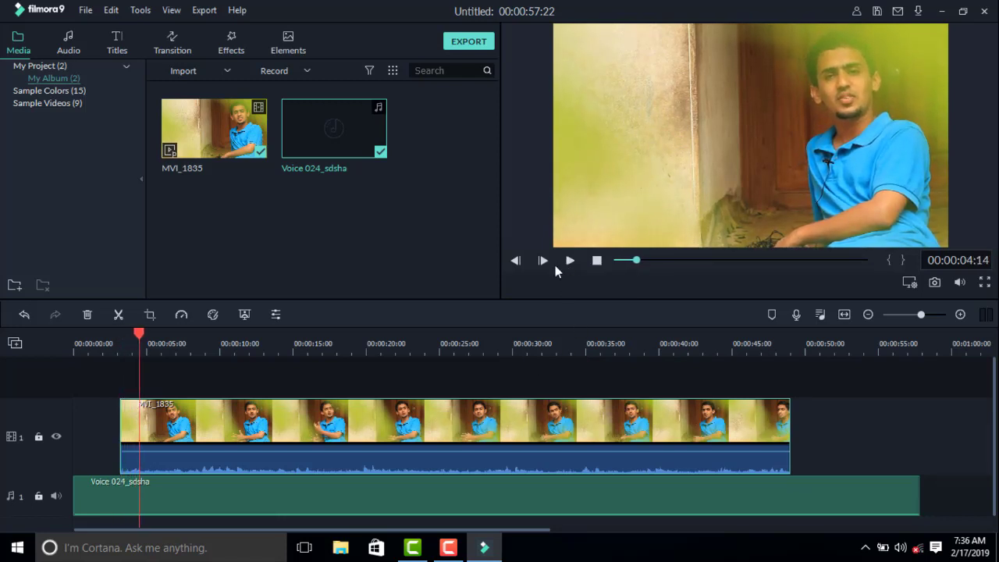
Step: Replay the preview from about three seconds to check video and voice sync
click(117, 342)
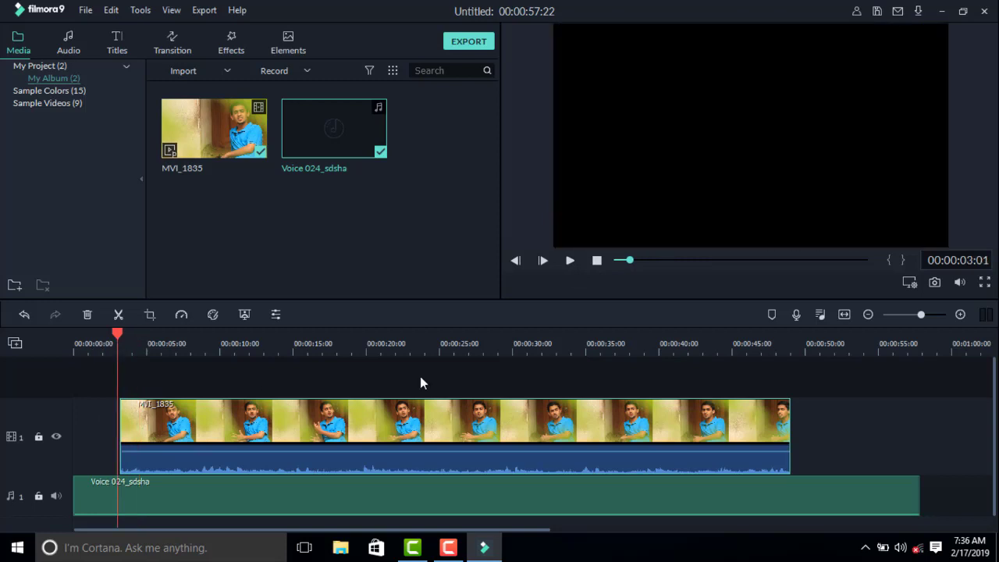
click(571, 260)
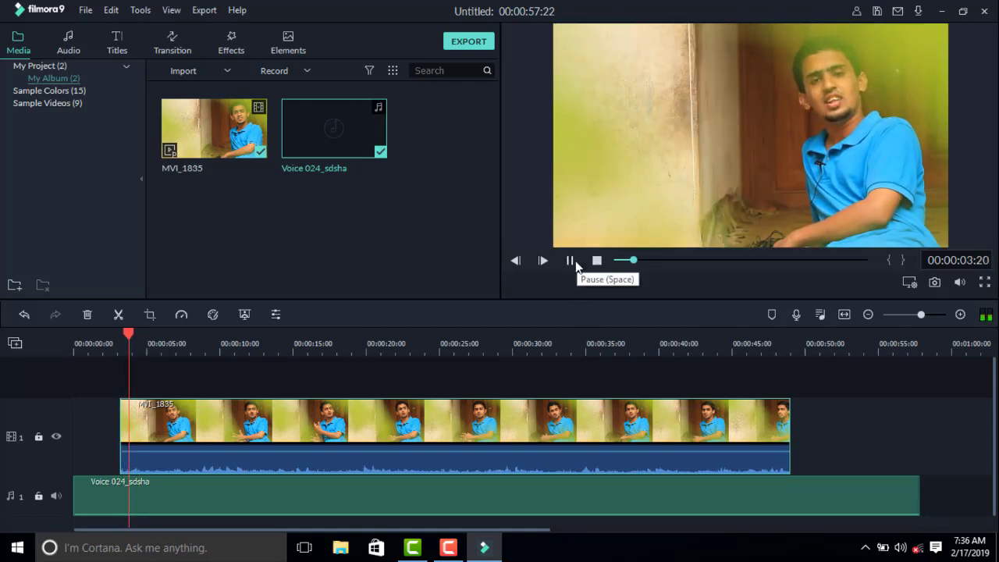
key(space)
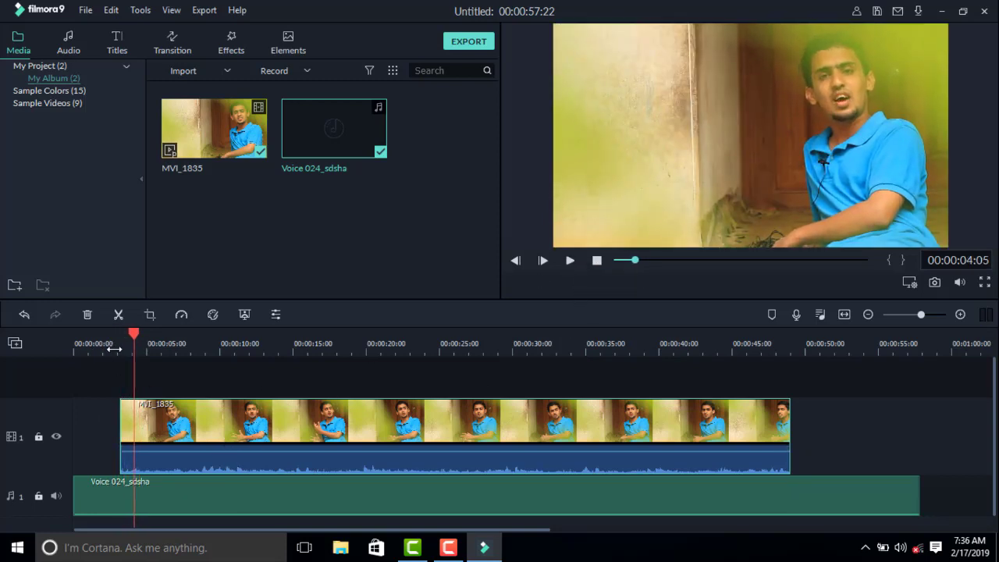
click(120, 342)
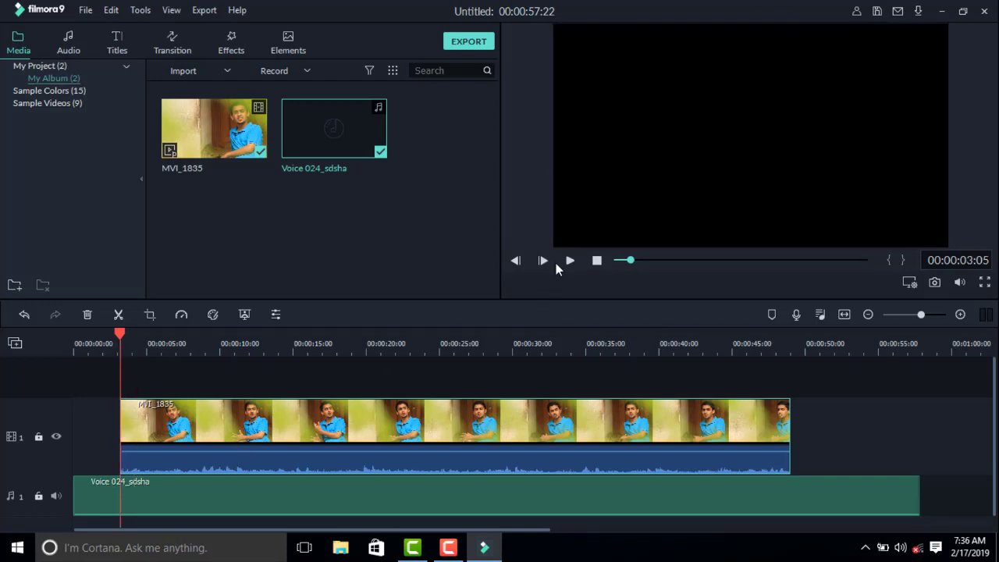
click(570, 262)
click(570, 262)
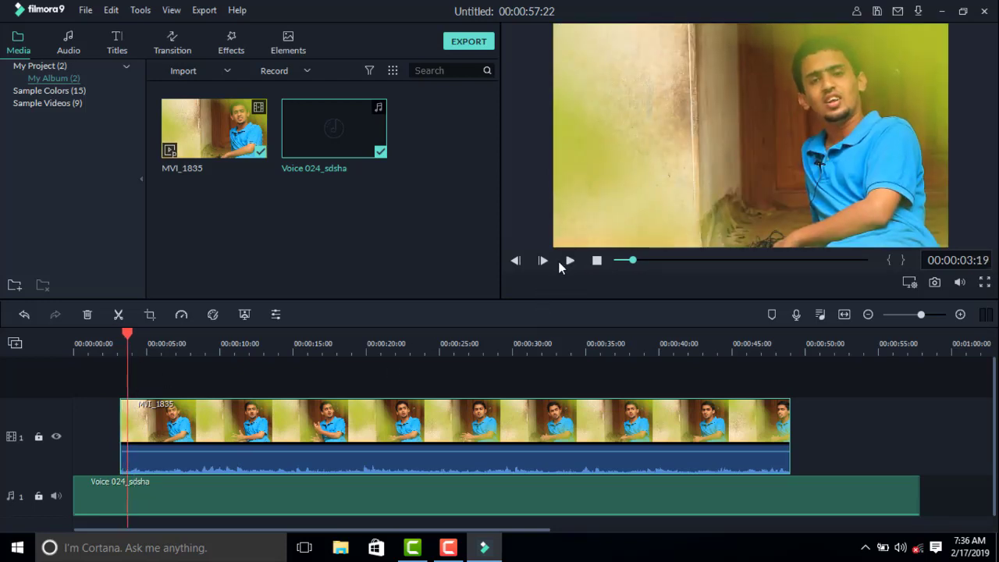
click(569, 262)
click(570, 261)
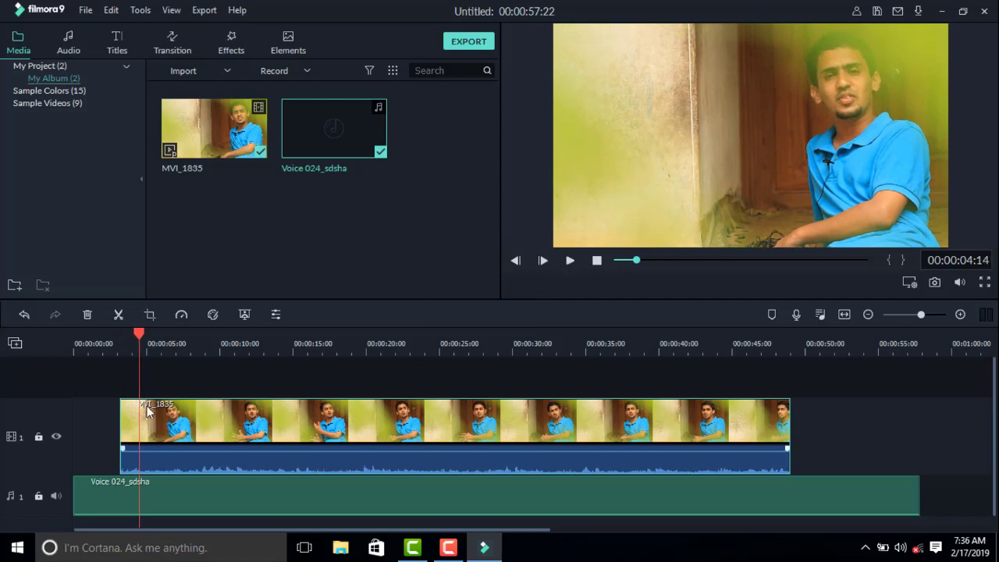
Step: Set the playhead to three seconds, replay to recheck sync, then return to two seconds
click(127, 345)
click(117, 344)
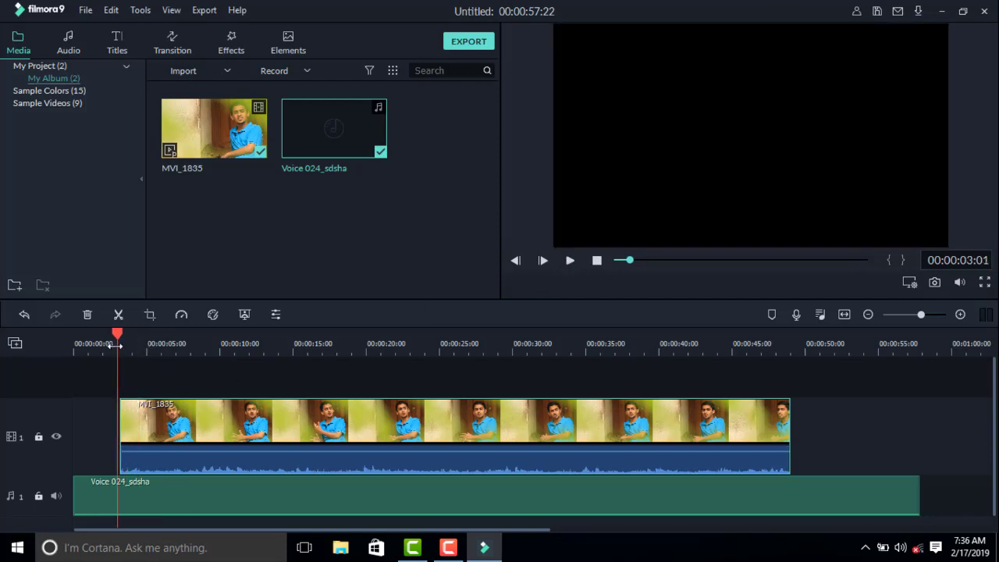
click(571, 261)
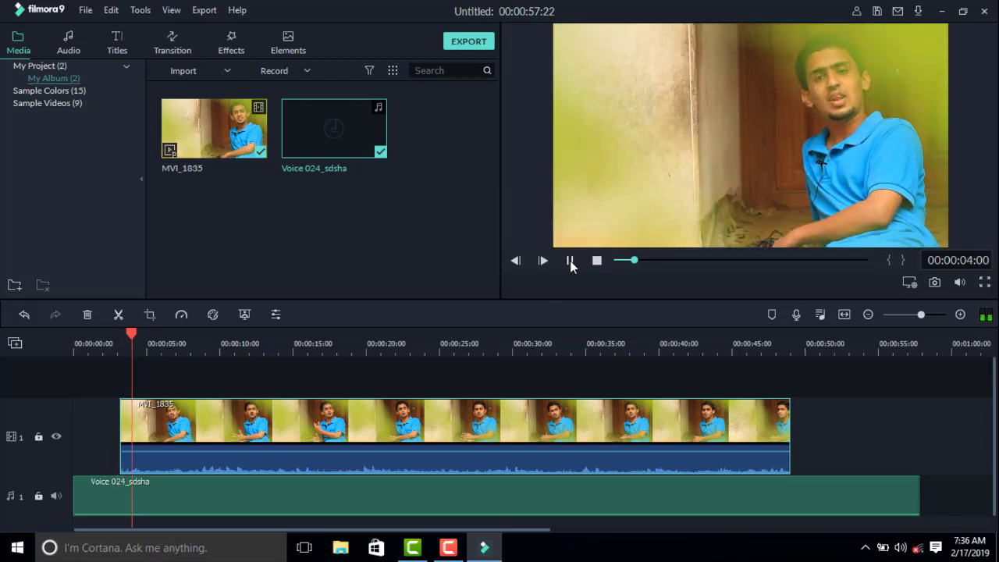
click(570, 261)
click(111, 351)
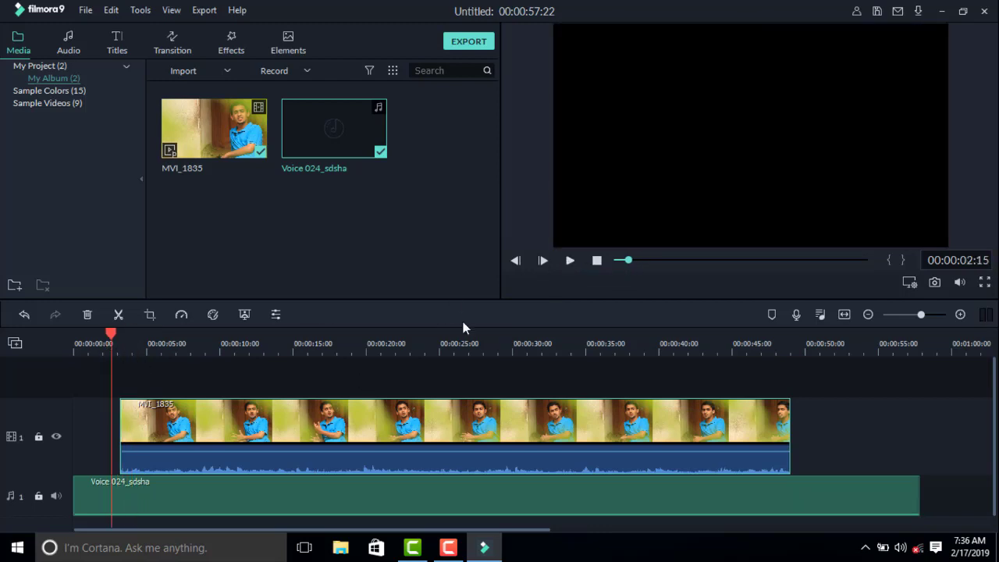
Step: Trim a little more off the video clip's start and preview the sync
click(570, 261)
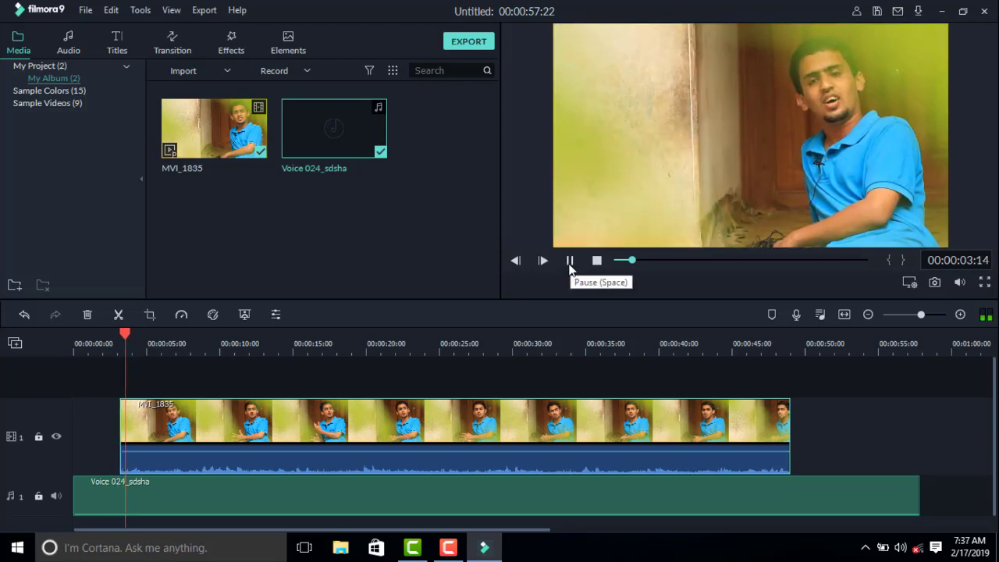
click(570, 261)
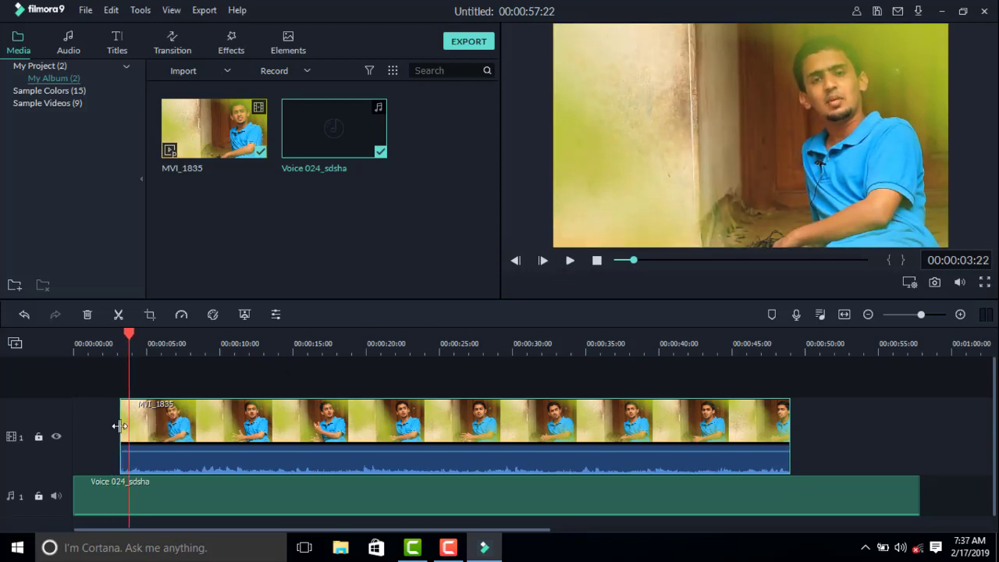
drag(119, 426, 129, 425)
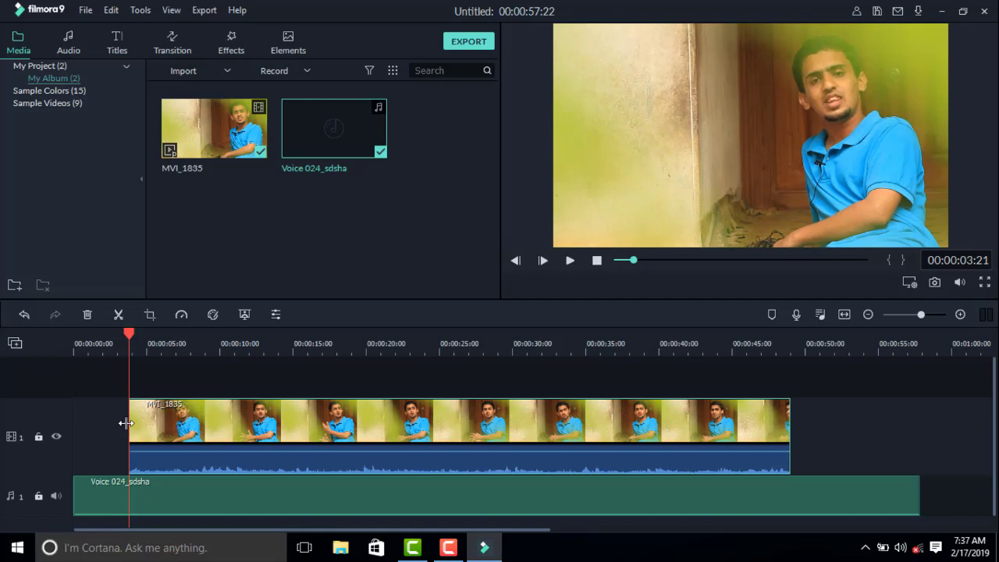
click(568, 263)
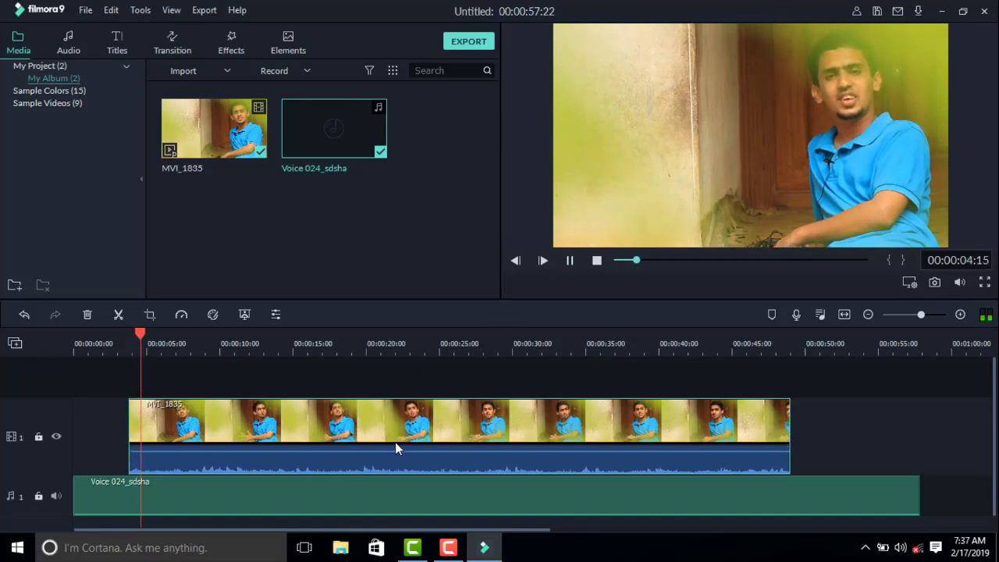
click(284, 468)
Step: Move the video clip to 00:00 and silence its own sound at -93 dB
drag(258, 437, 140, 443)
click(82, 496)
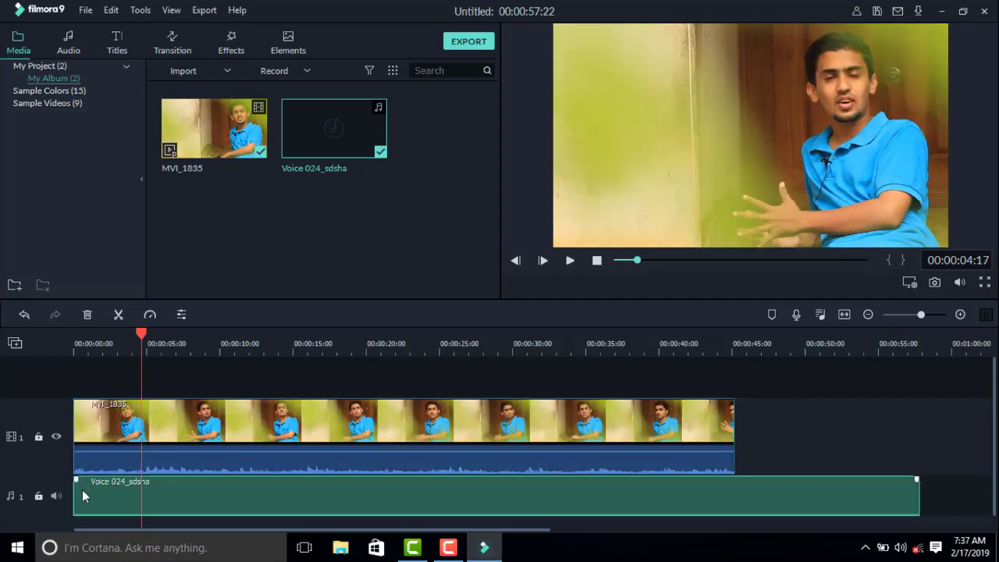
drag(95, 453, 89, 478)
click(91, 506)
click(79, 342)
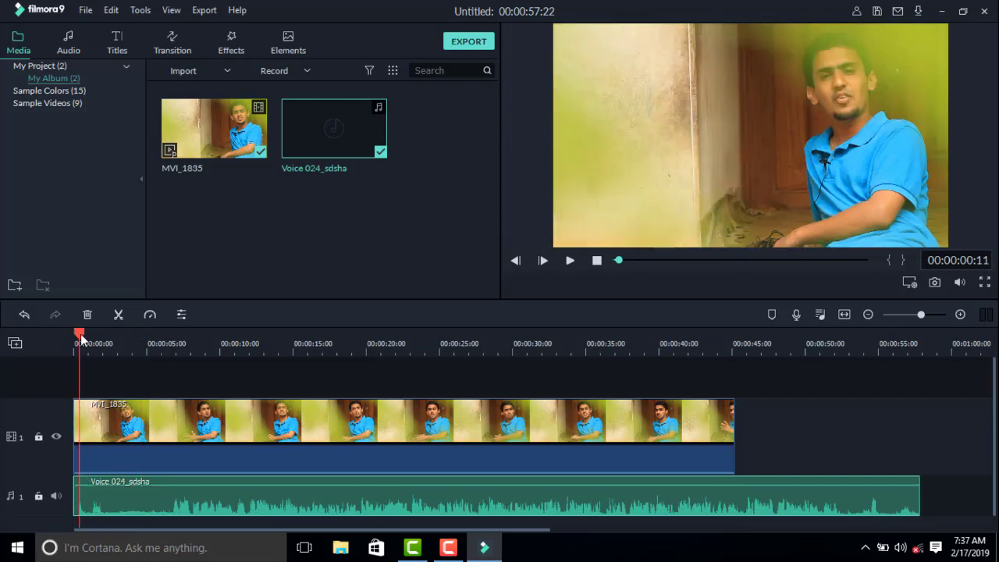
drag(81, 336, 71, 341)
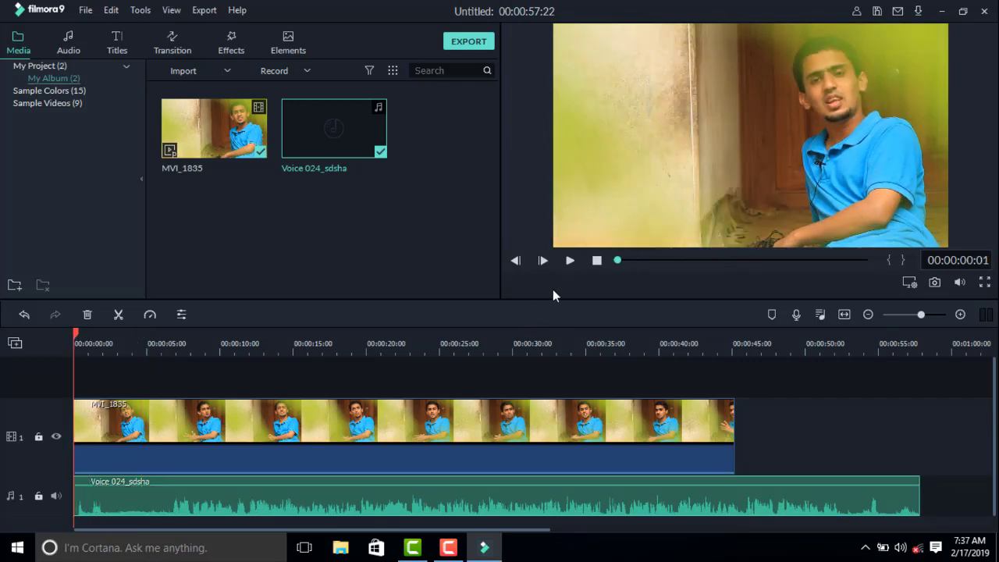
click(570, 261)
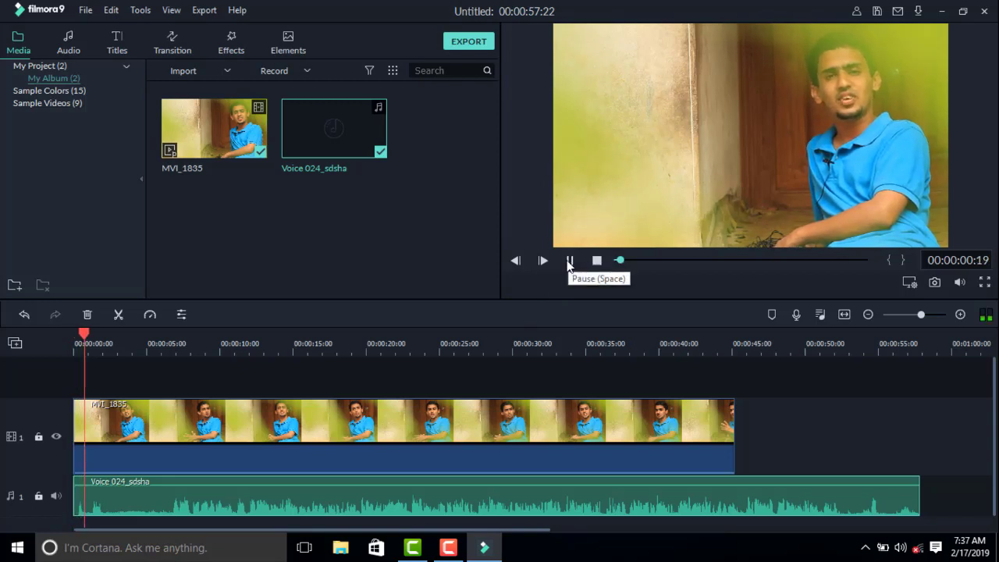
click(570, 261)
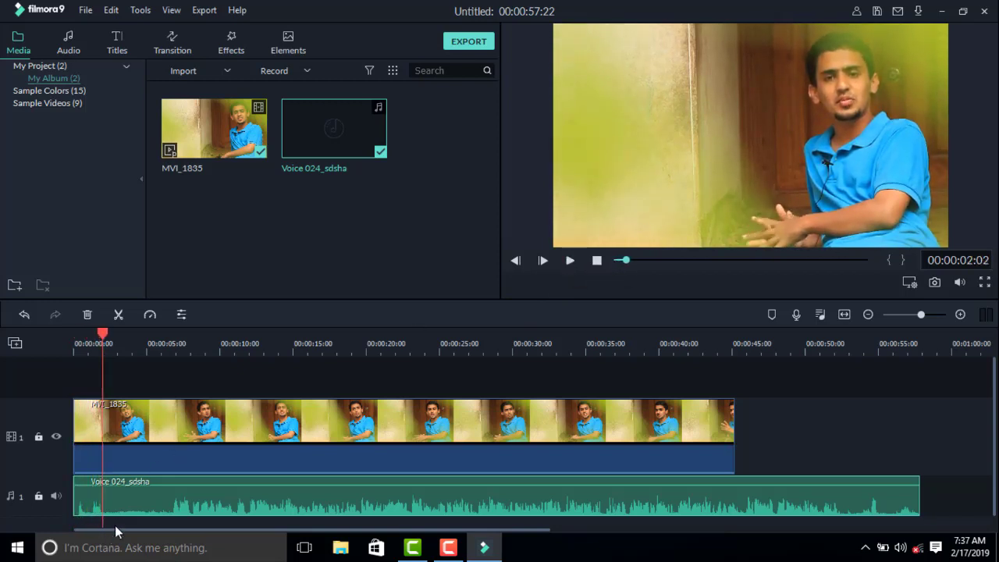
click(161, 344)
click(570, 261)
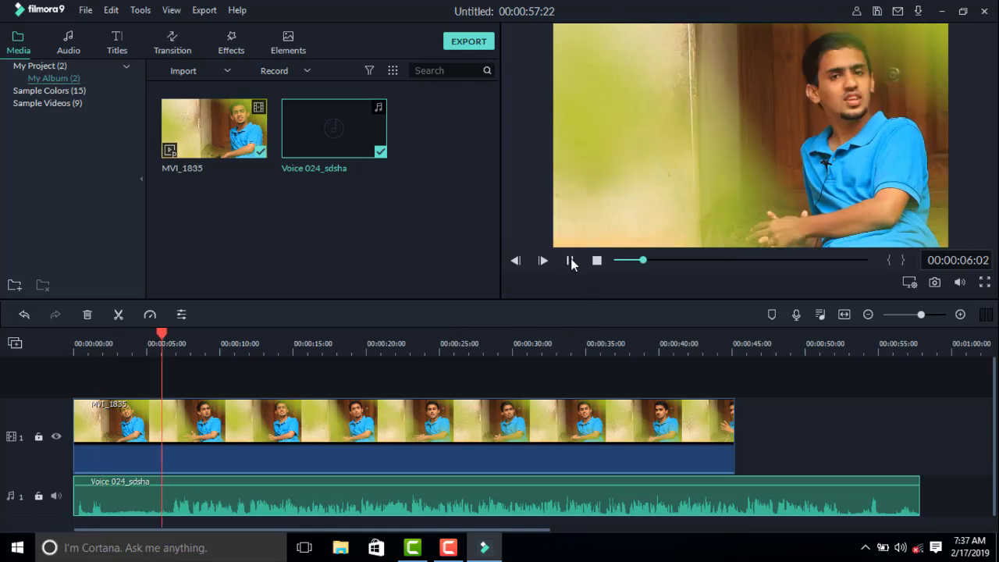
click(570, 261)
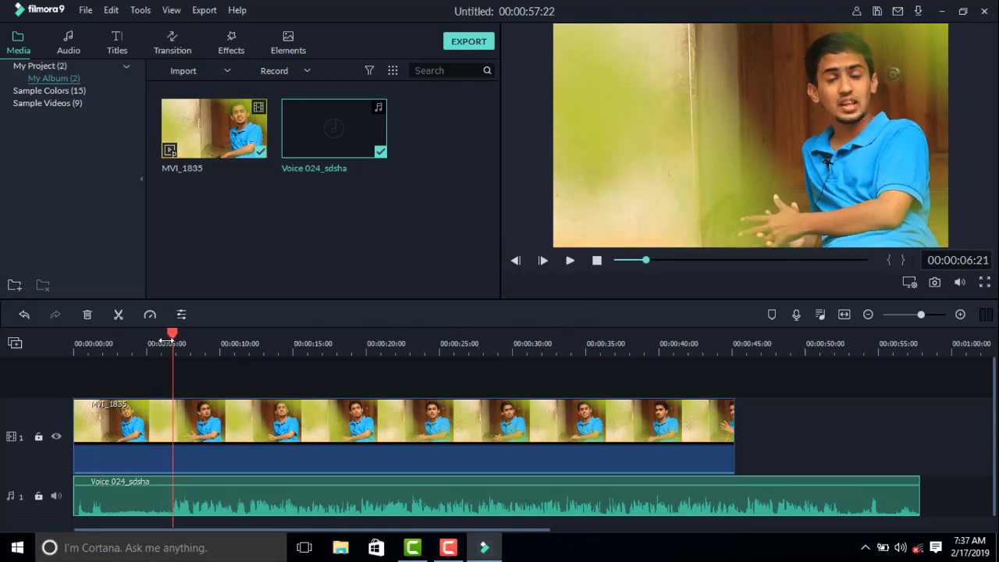
click(569, 261)
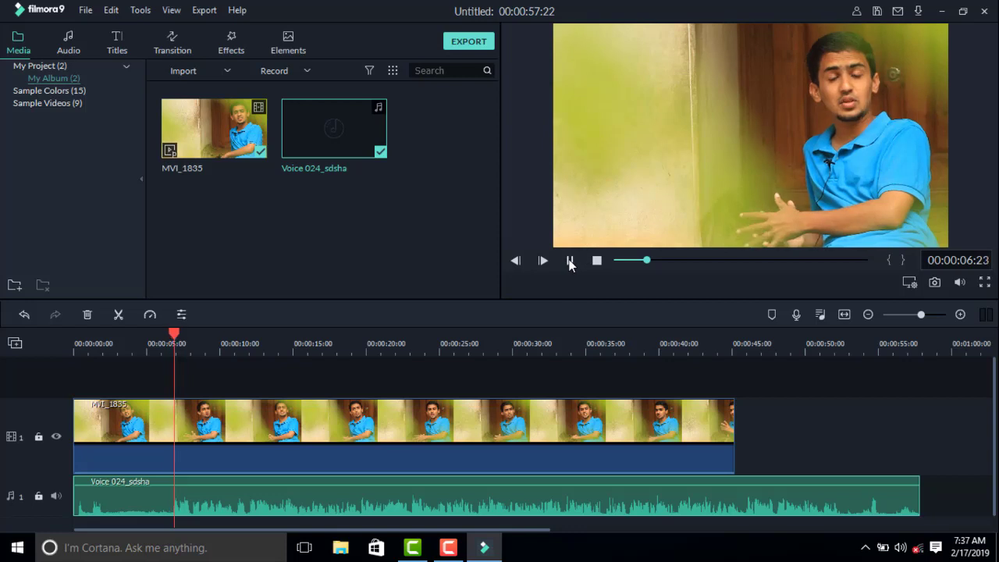
click(570, 261)
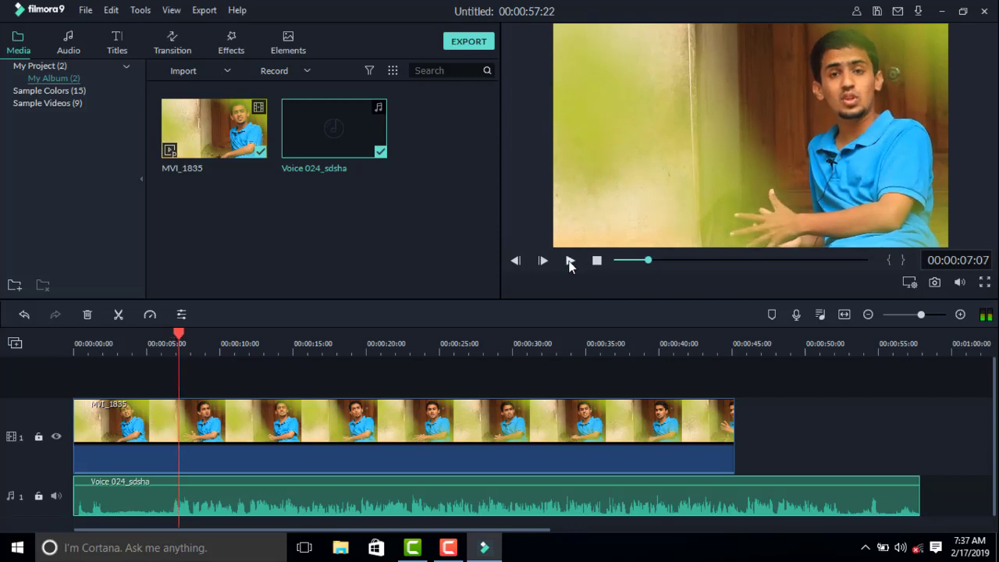
click(170, 343)
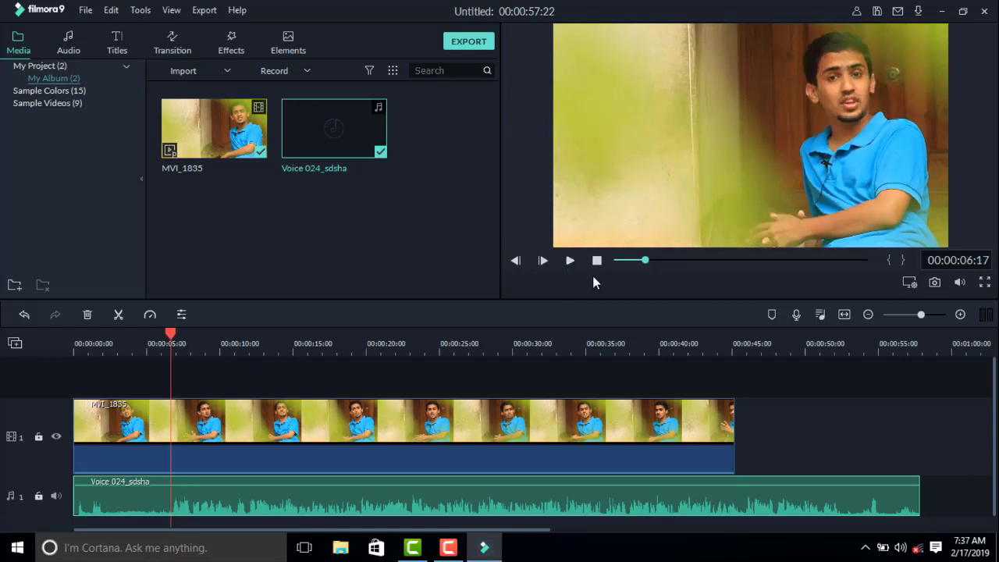
click(570, 262)
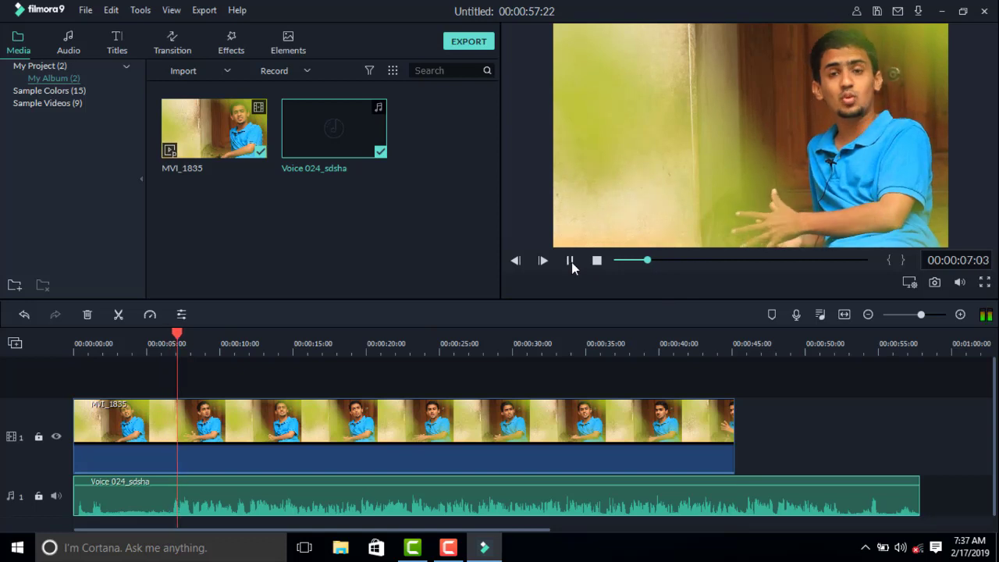
click(570, 261)
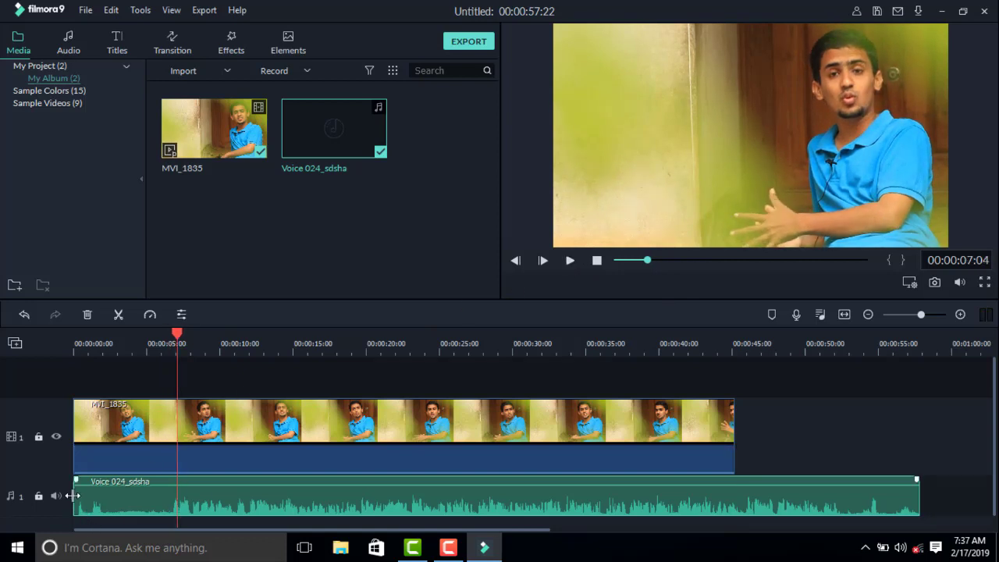
Step: Trim the opening of Voice 024_sdsha and replay from the start to check sync
mouse_move(75, 496)
mouse_down()
mouse_move(179, 495)
mouse_move(83, 512)
mouse_up()
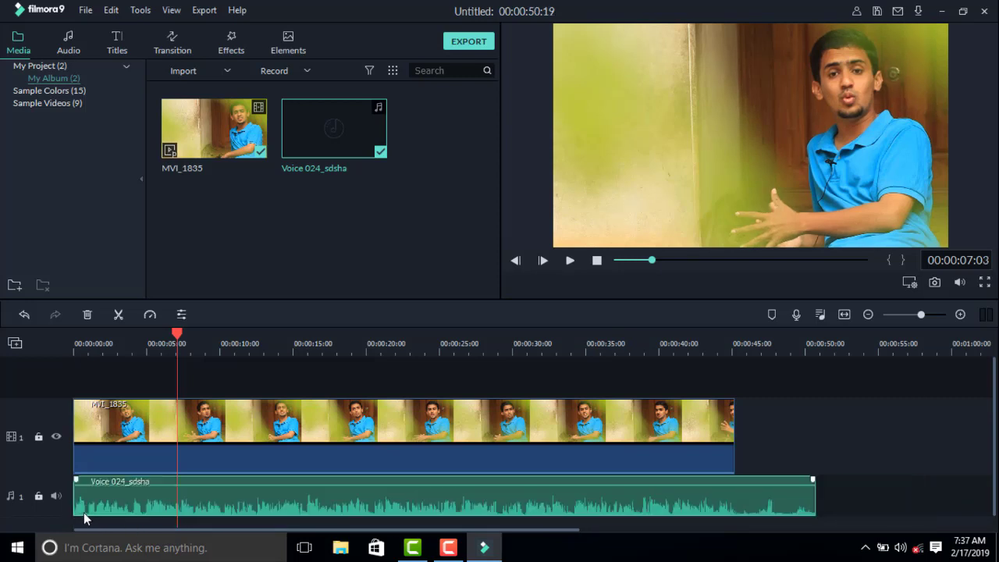
click(75, 343)
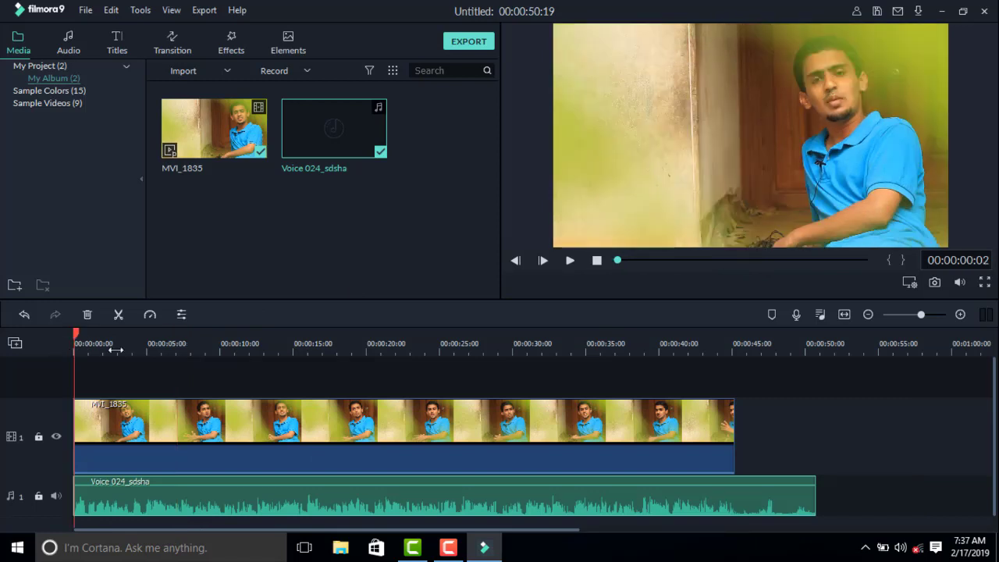
click(570, 261)
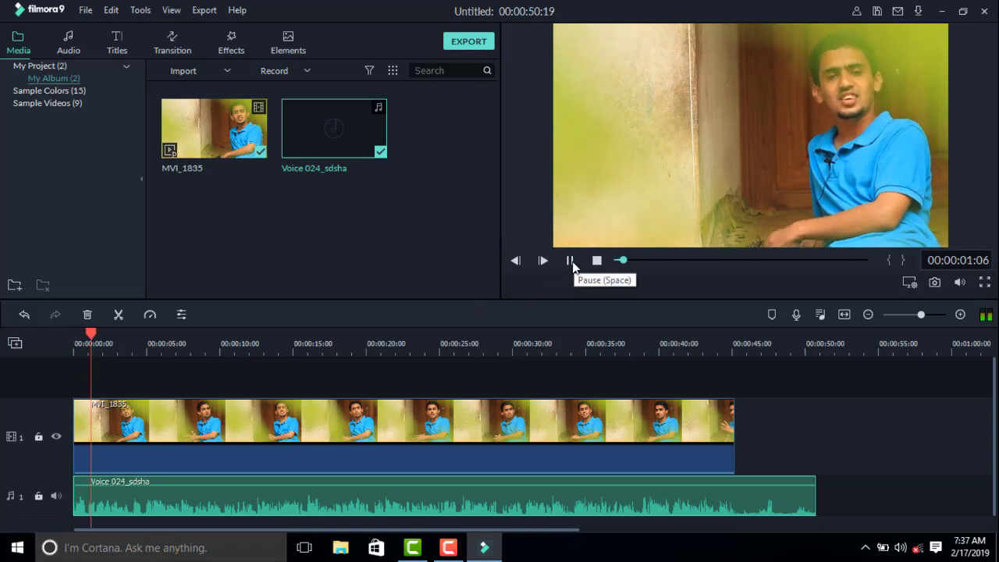
click(571, 261)
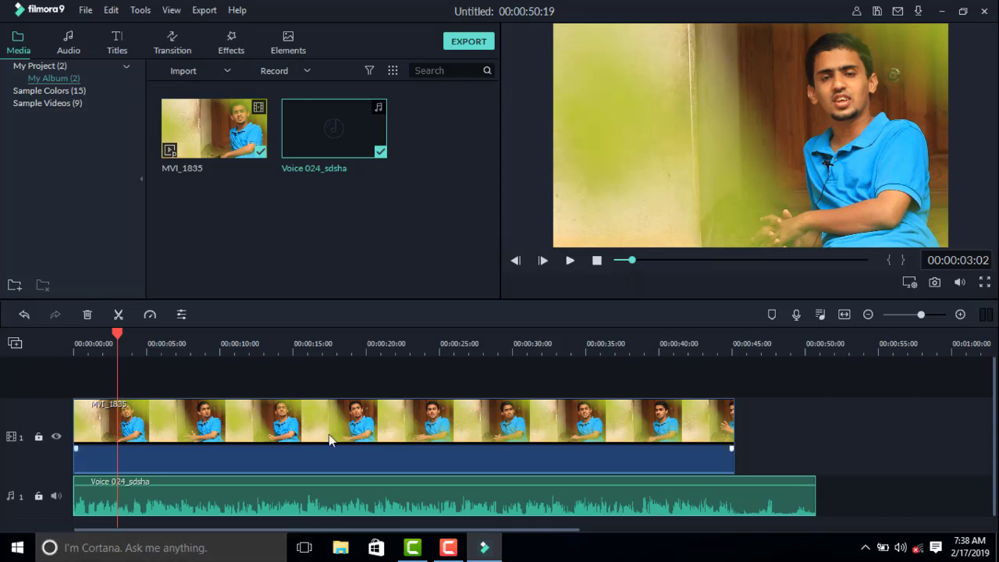
click(81, 343)
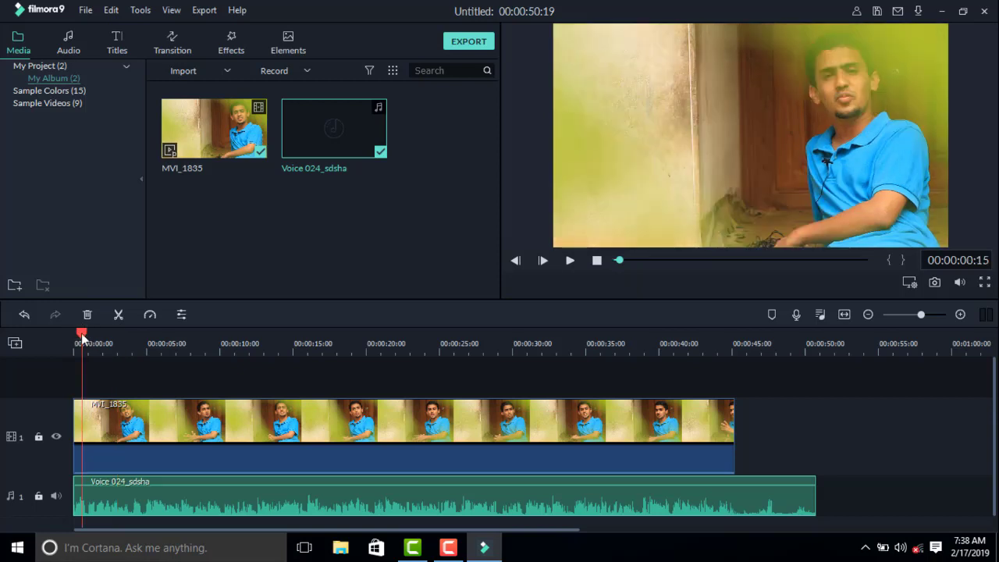
drag(81, 335, 56, 335)
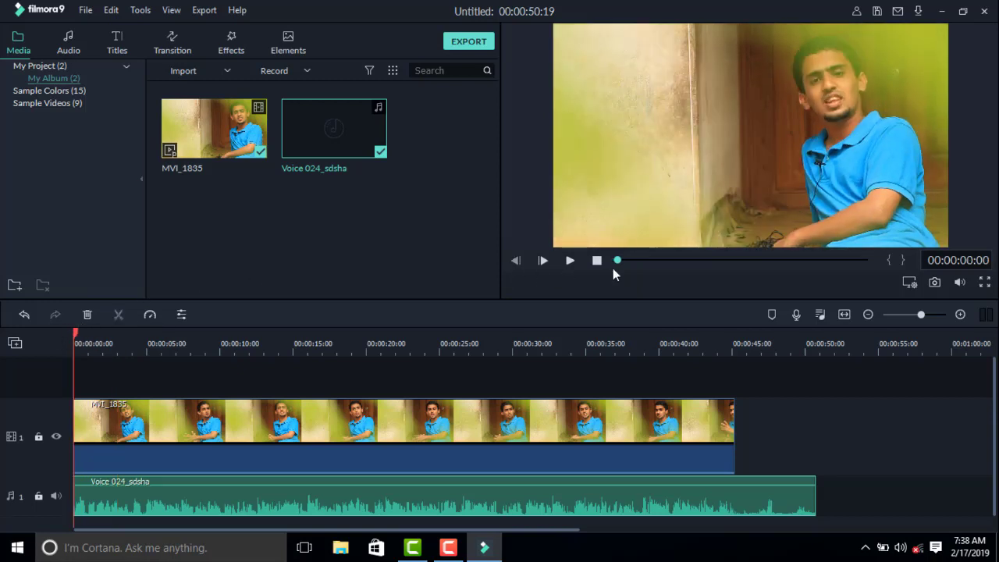
click(571, 261)
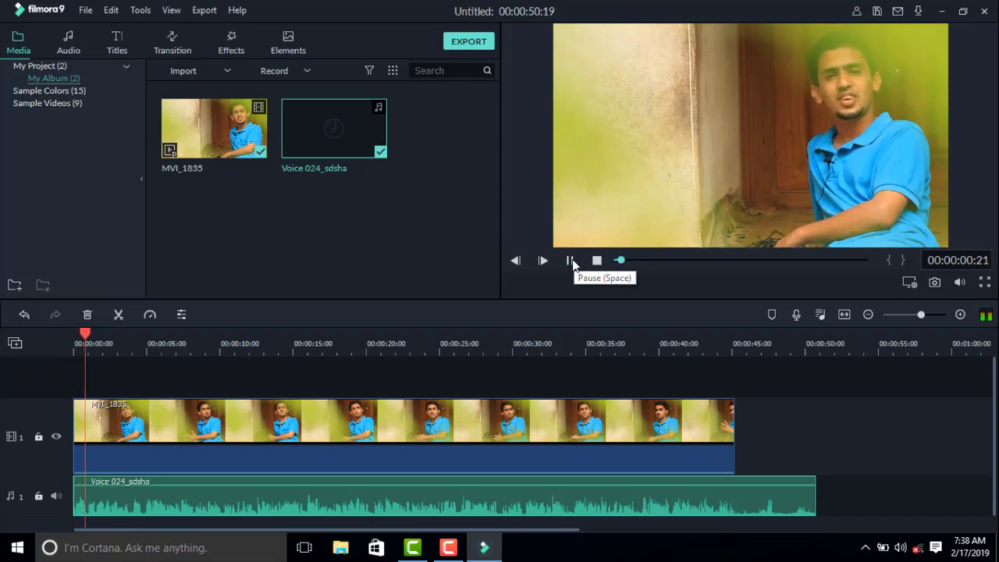
click(571, 260)
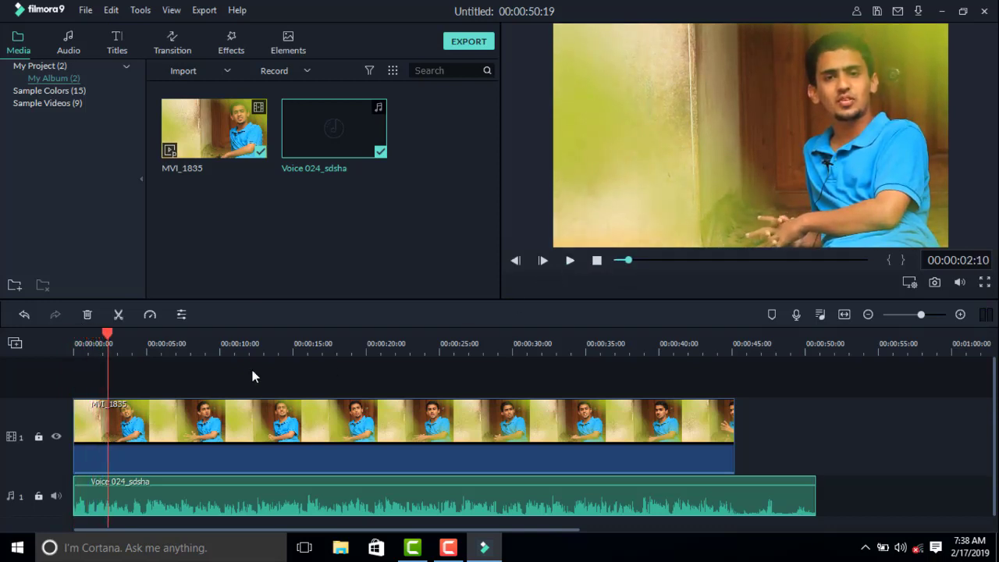
click(80, 342)
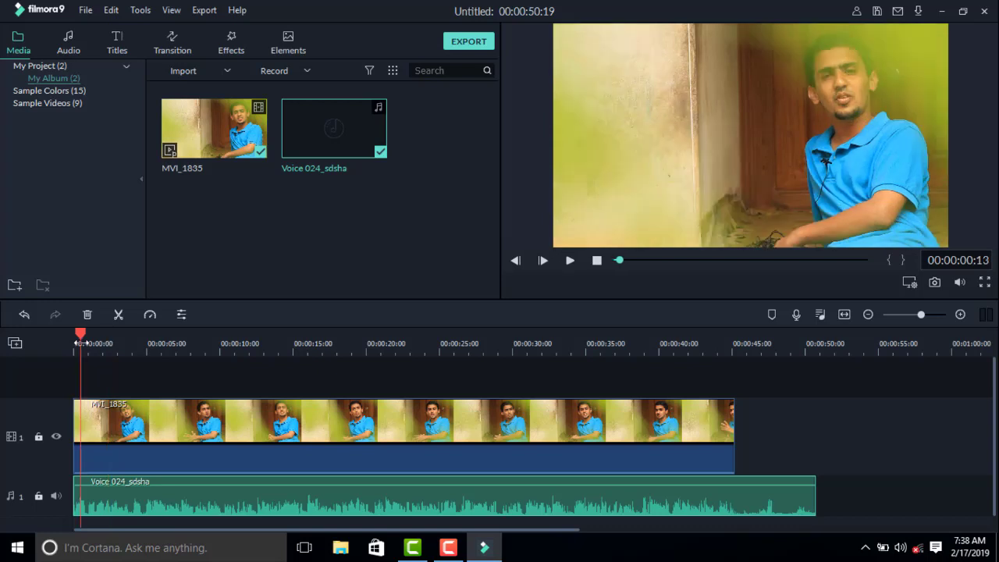
drag(79, 338, 61, 337)
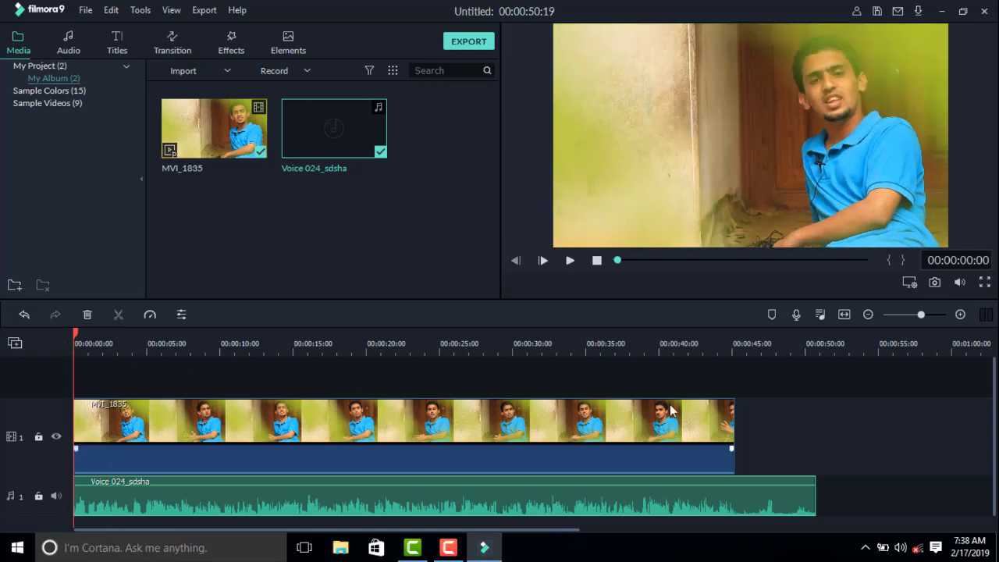
click(712, 347)
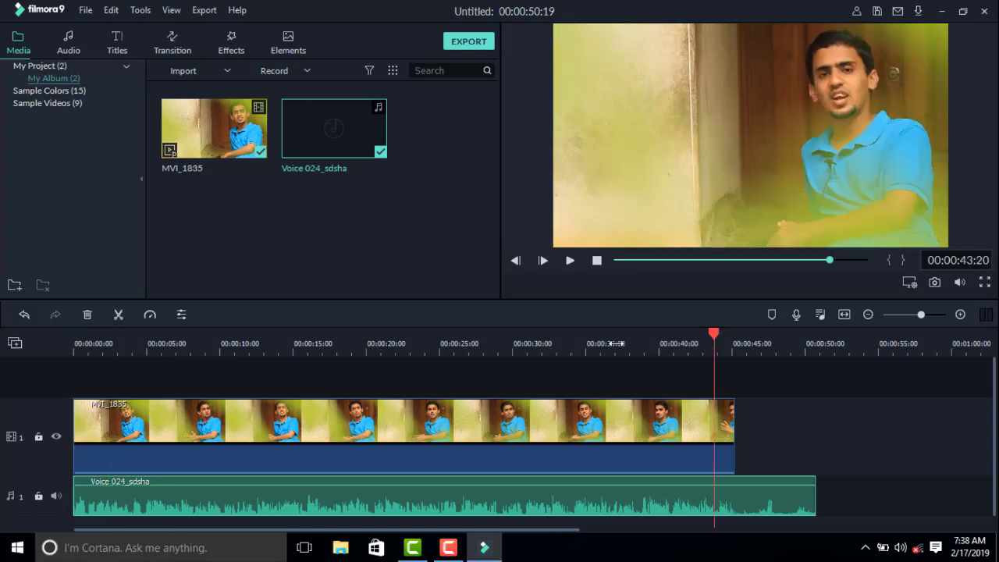
click(570, 260)
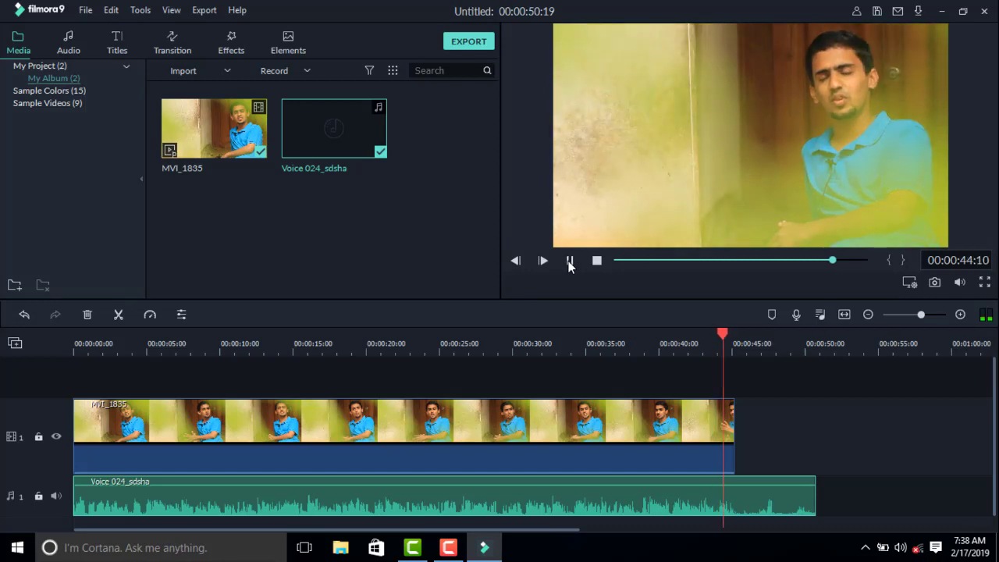
click(570, 260)
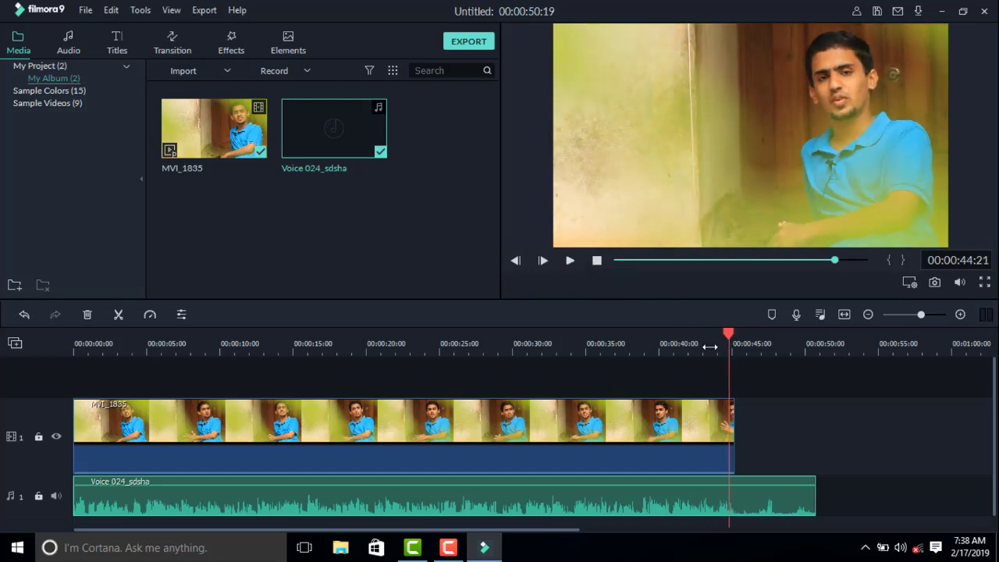
click(704, 346)
click(570, 261)
Step: Trim voice and video ends to finish together at 00:00:44:20, playhead at 00:00:00:15
drag(816, 498, 734, 500)
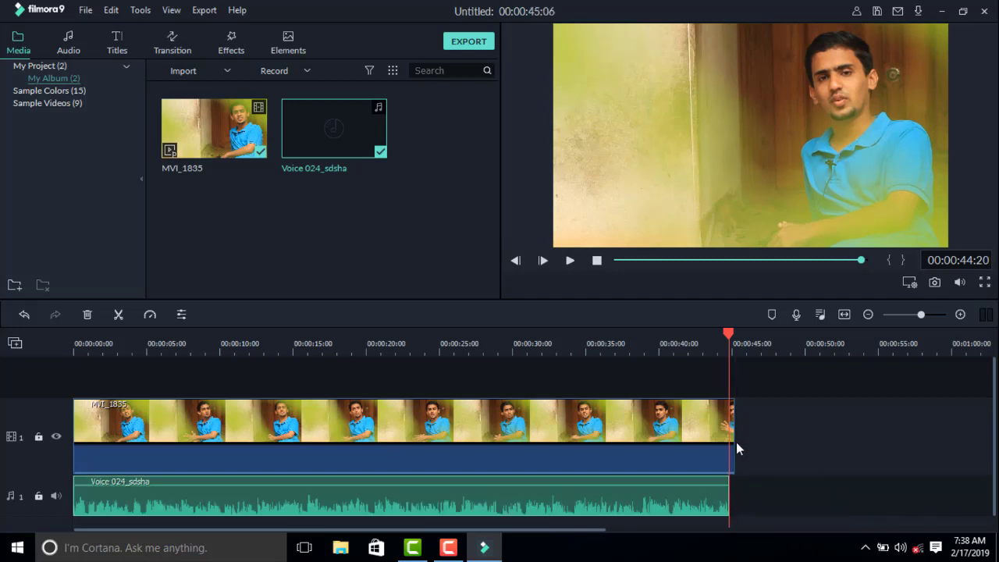
drag(734, 435, 728, 428)
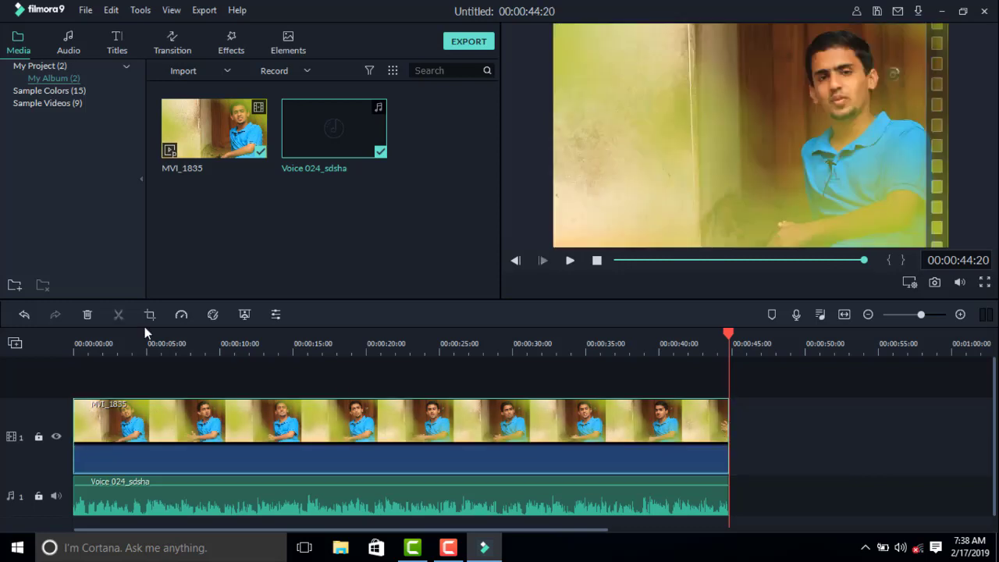
drag(83, 334, 74, 335)
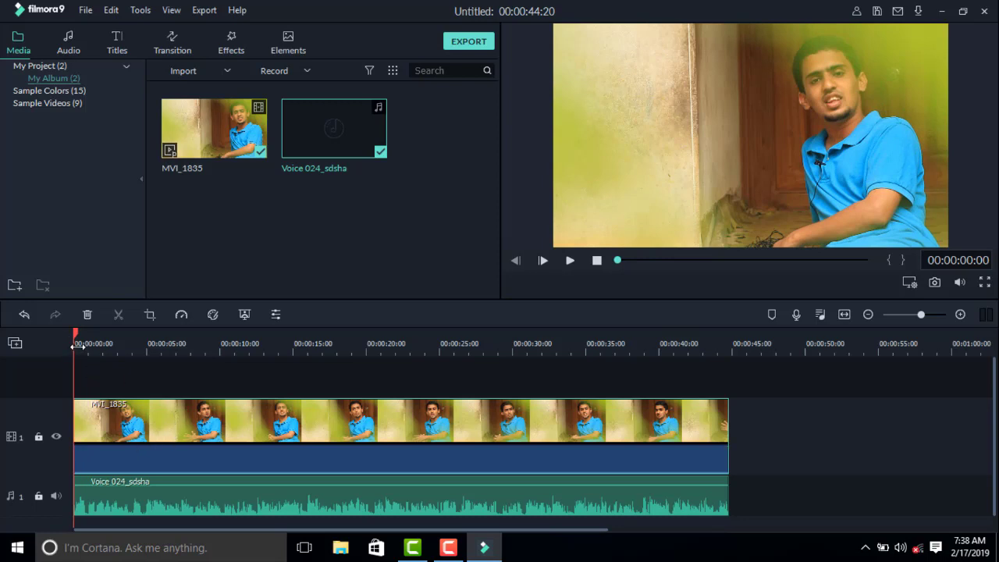
drag(78, 341, 82, 338)
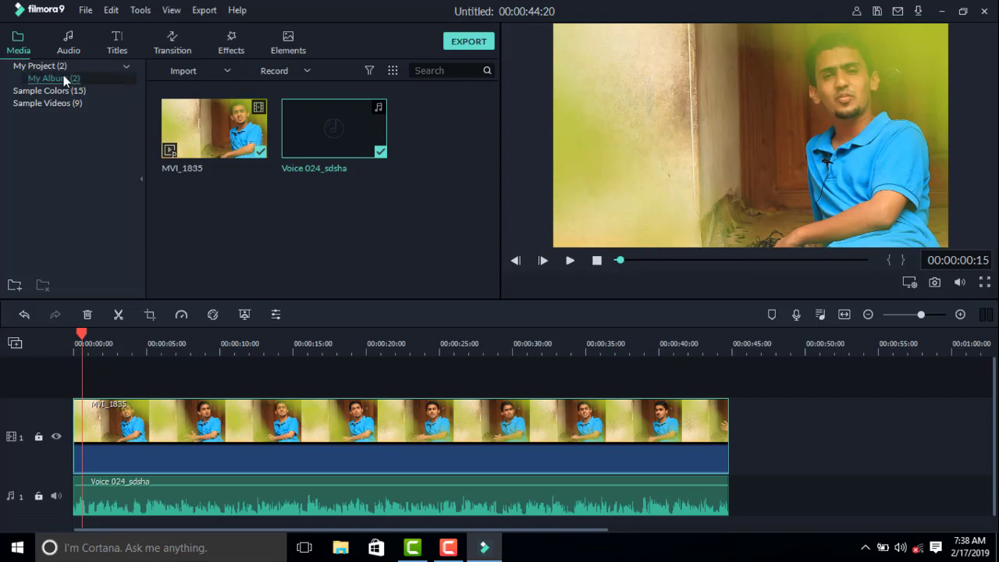
Step: Browse the Audio music library, then show Titles scrolled down to the Credit templates
click(61, 46)
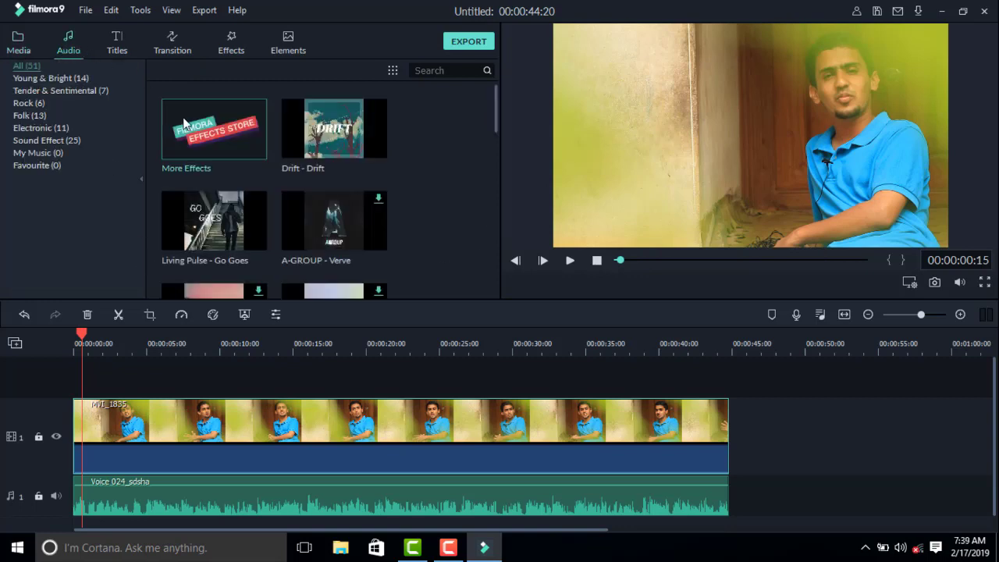
scroll(238, 235, down, 10)
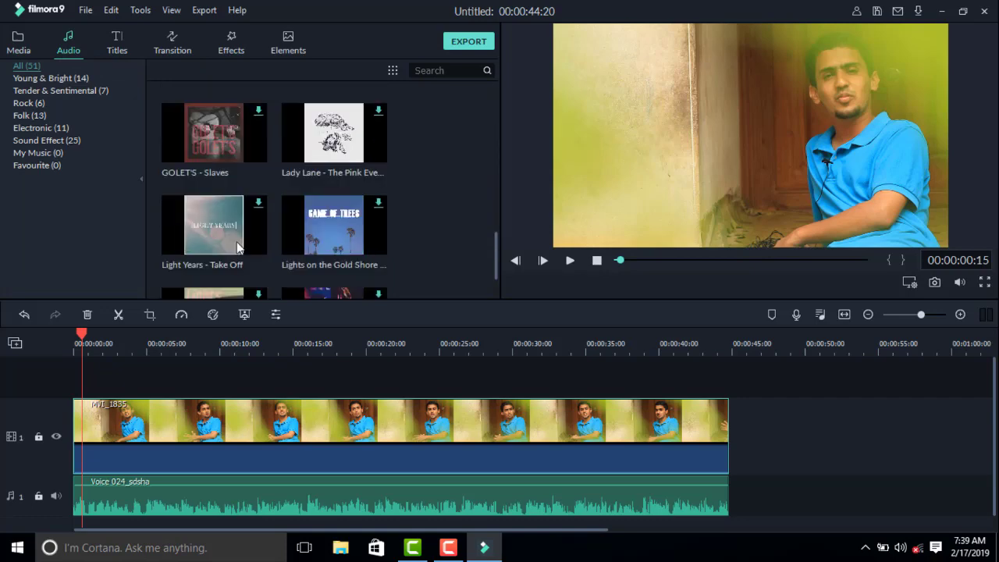
scroll(238, 247, down, 10)
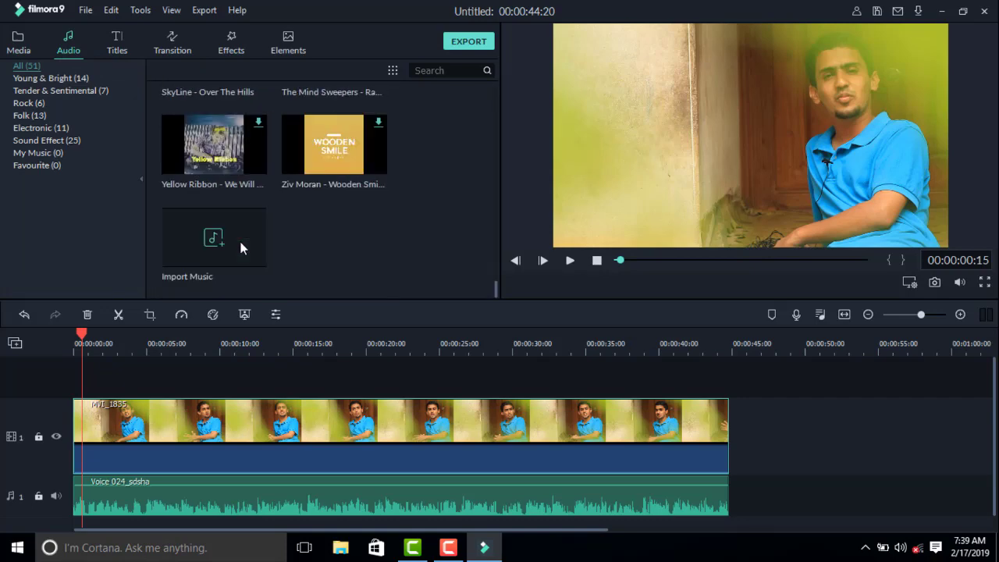
scroll(242, 245, up, 5)
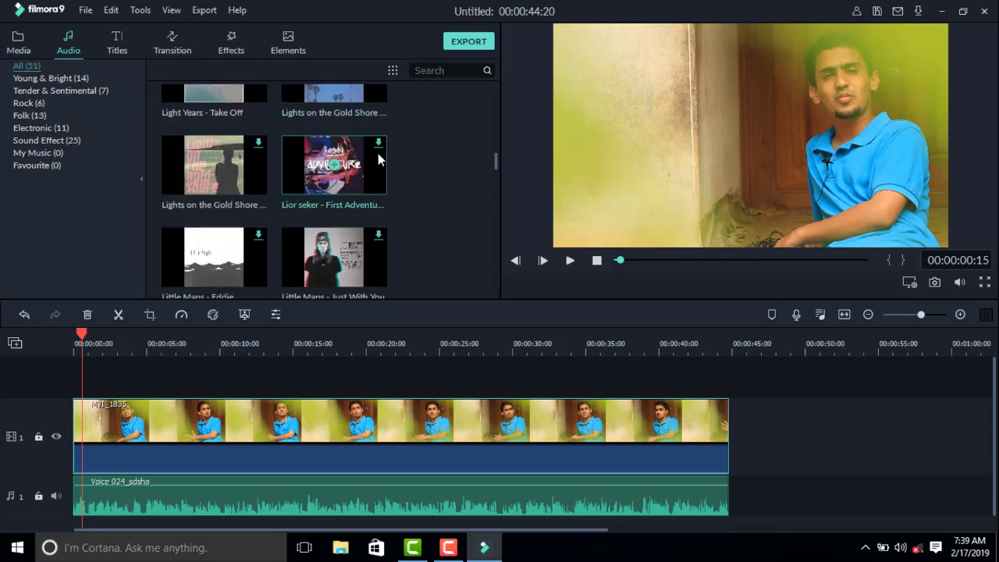
scroll(341, 152, up, 10)
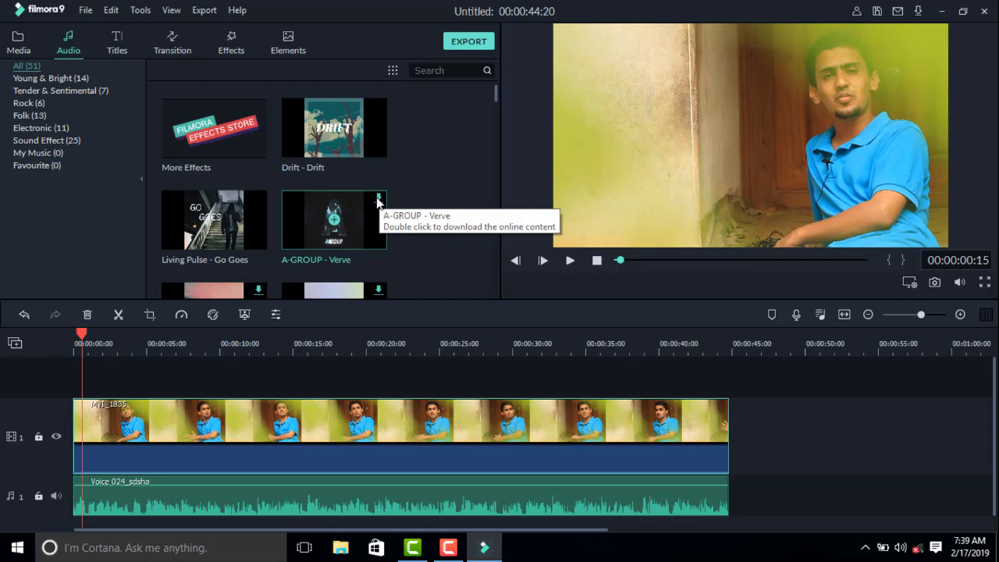
click(117, 48)
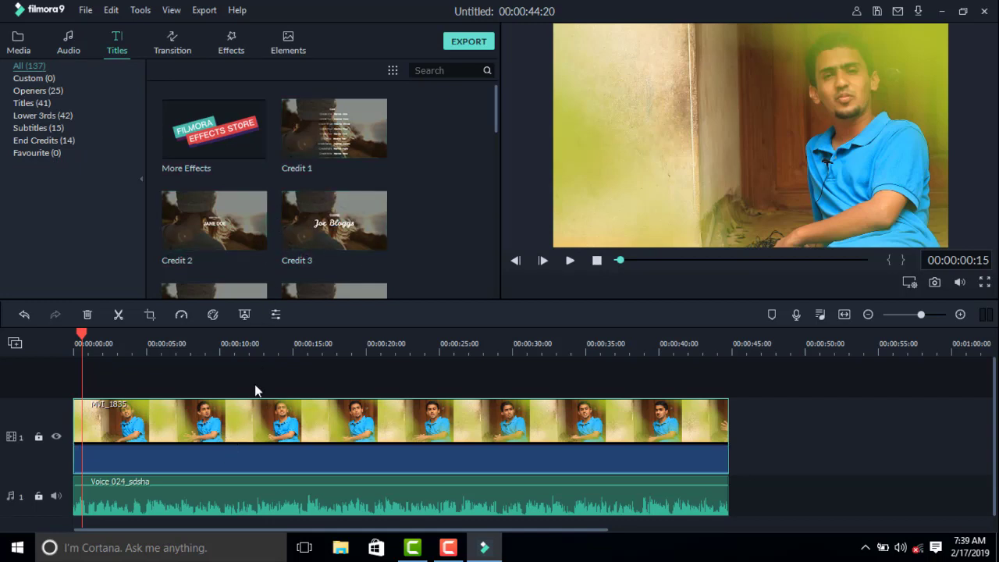
scroll(277, 225, down, 5)
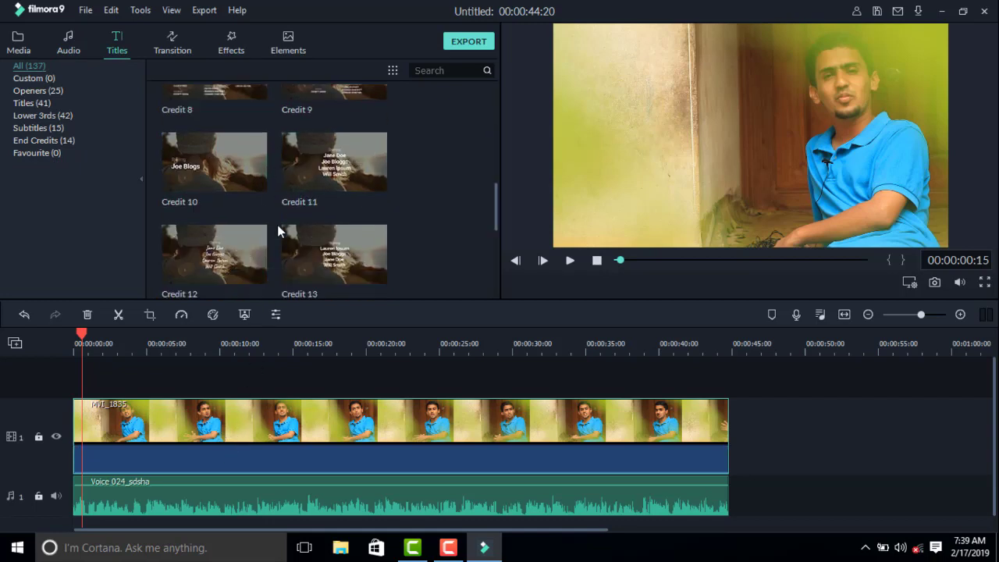
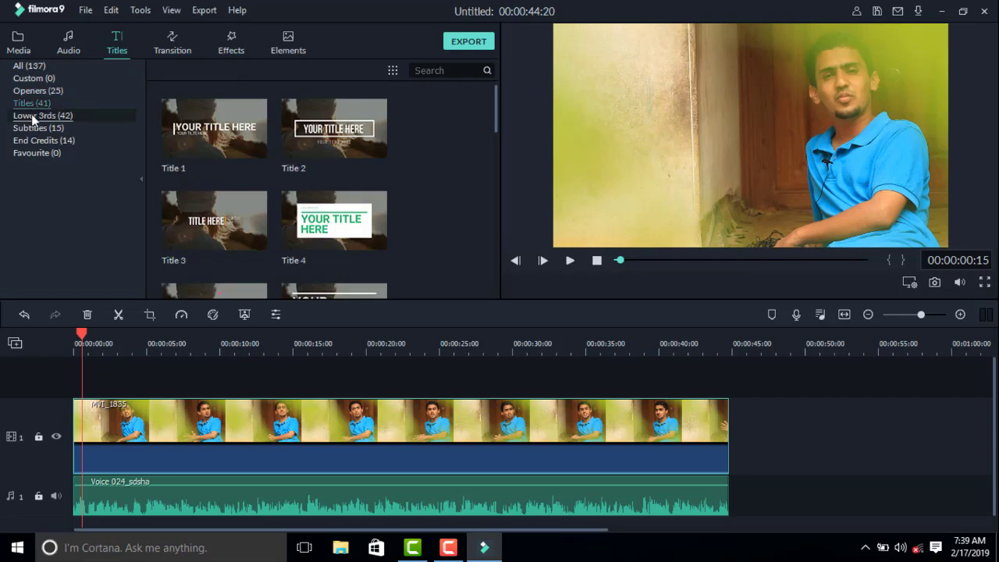
Step: Open the Lower 3rds title category and select the Lower Third 4 template
scroll(330, 263, down, 10)
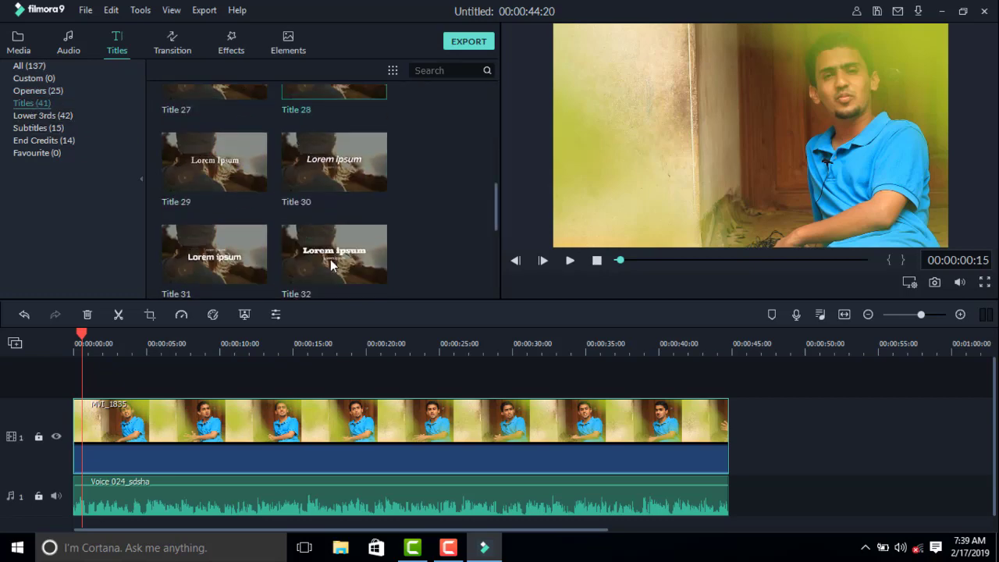
scroll(330, 264, down, 5)
scroll(330, 264, up, 11)
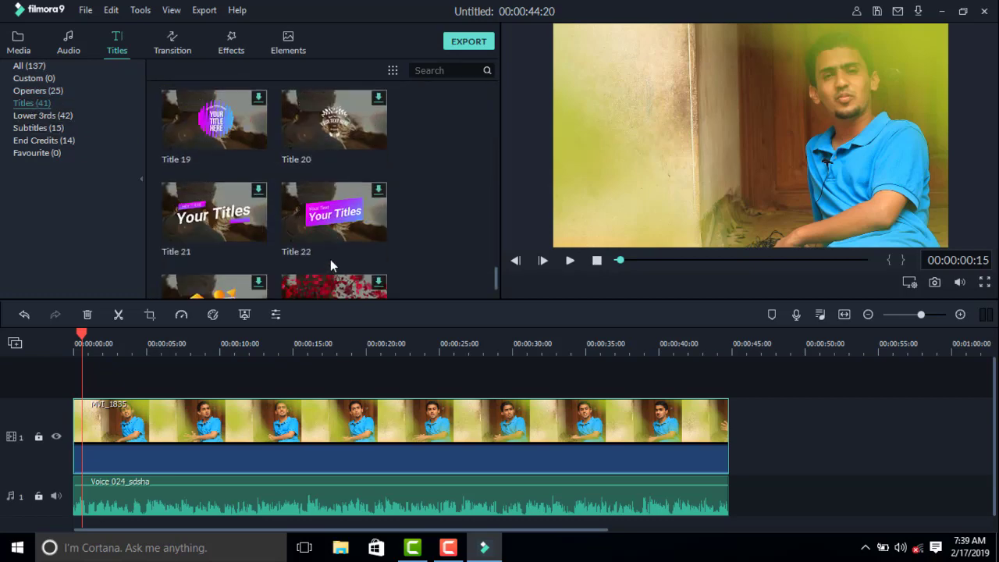
scroll(330, 263, down, 9)
scroll(330, 259, up, 10)
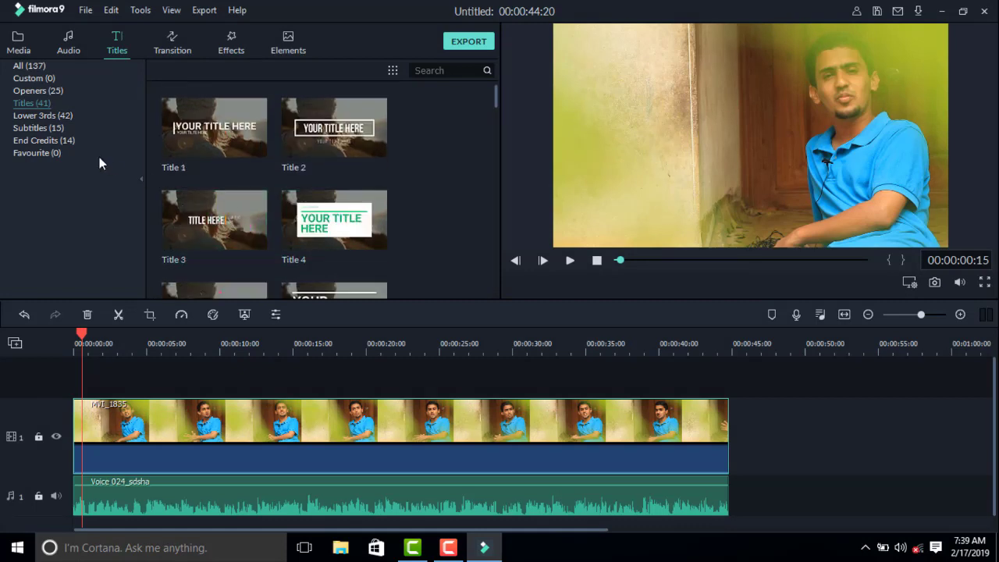
click(43, 117)
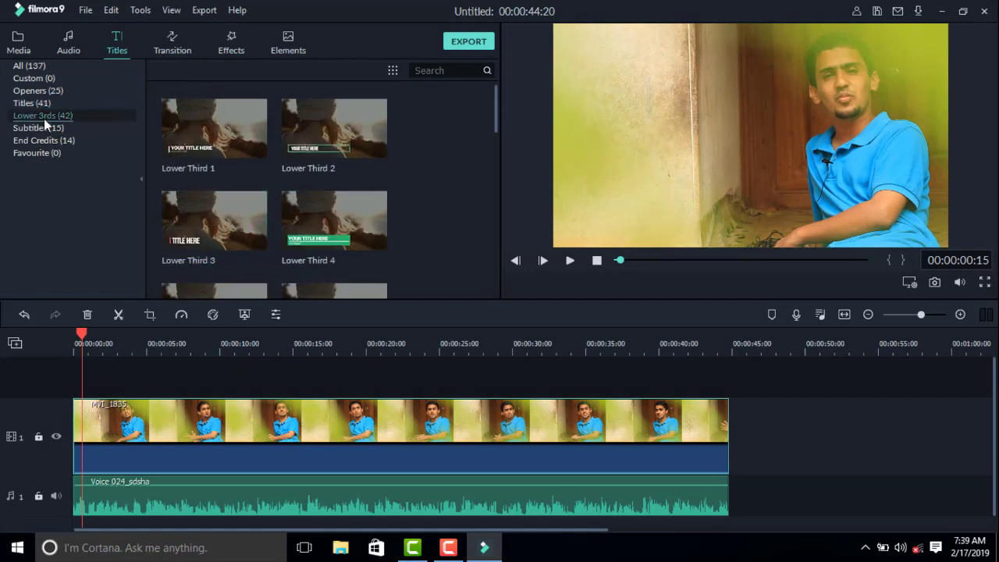
click(311, 249)
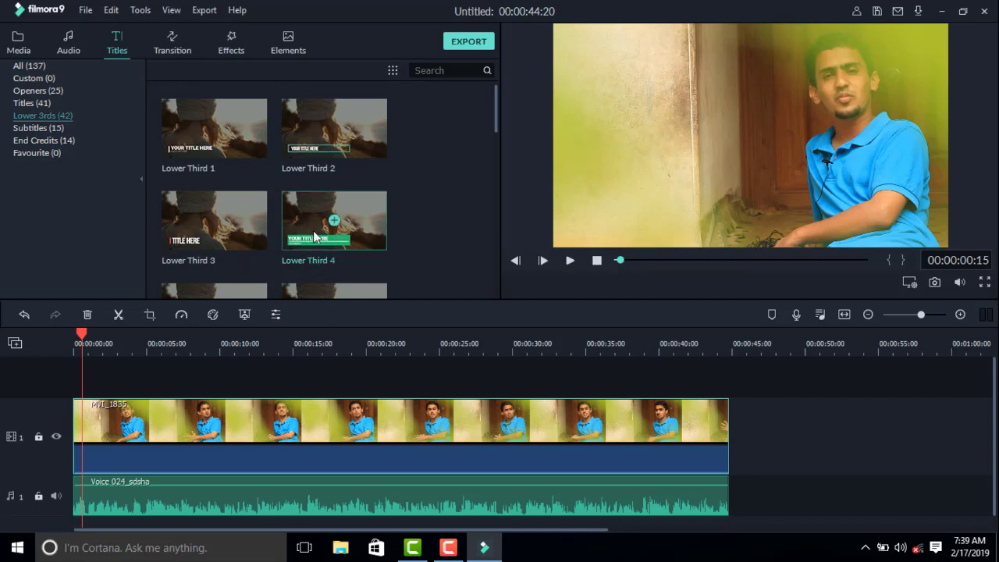
Step: Place Lower Third 4 on a track above the clip and preview it from about 2 s
drag(314, 232, 117, 385)
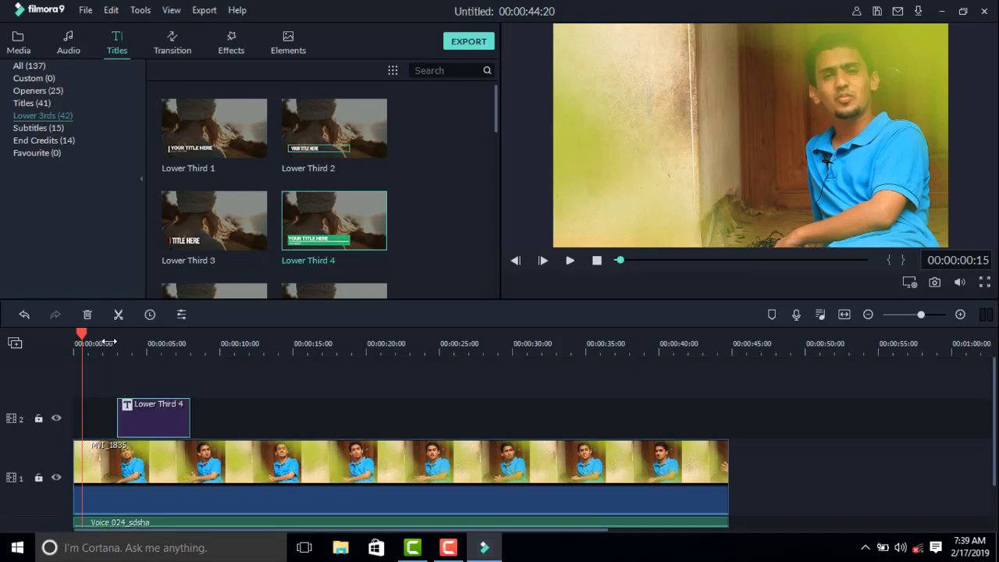
click(109, 344)
click(570, 262)
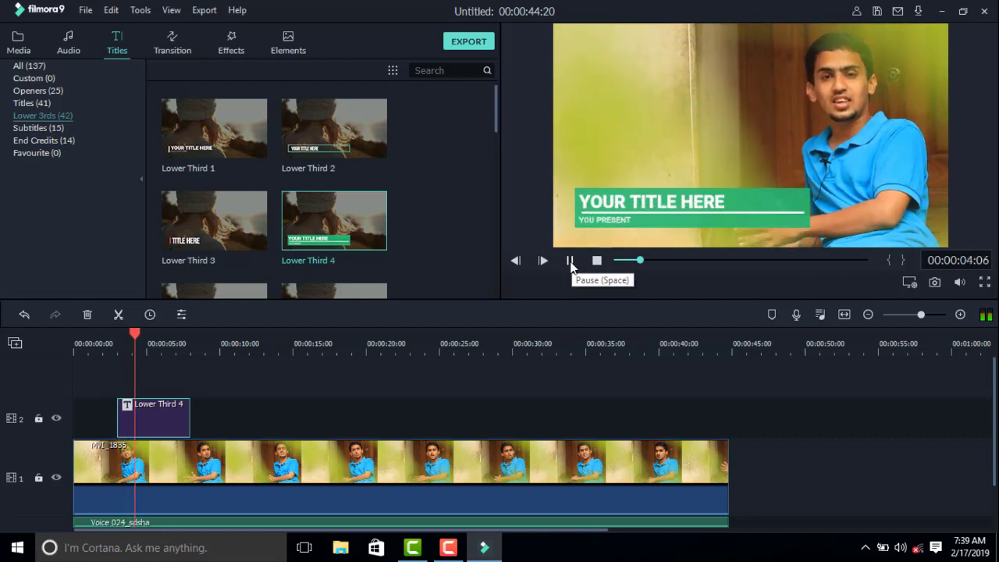
click(571, 263)
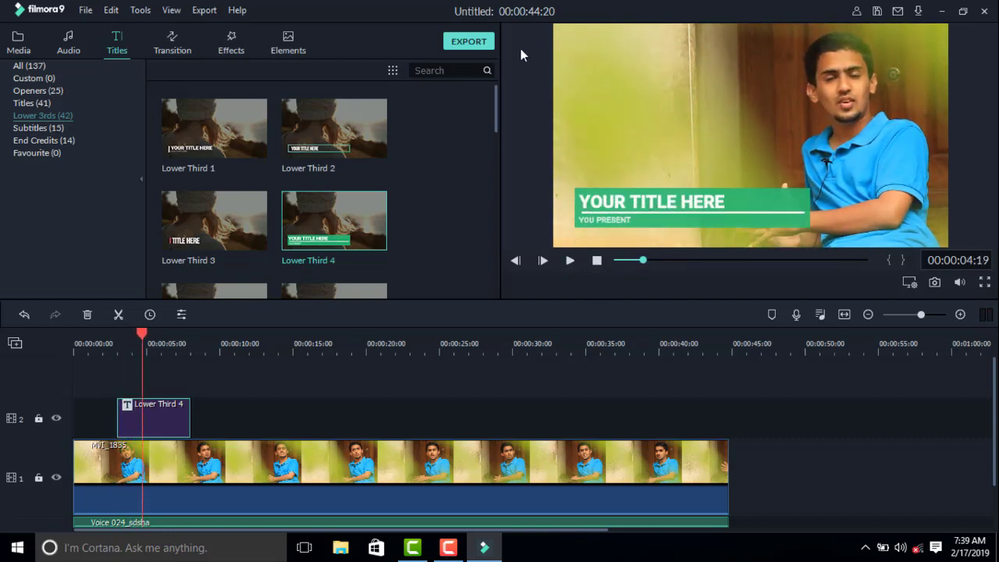
double_click(163, 427)
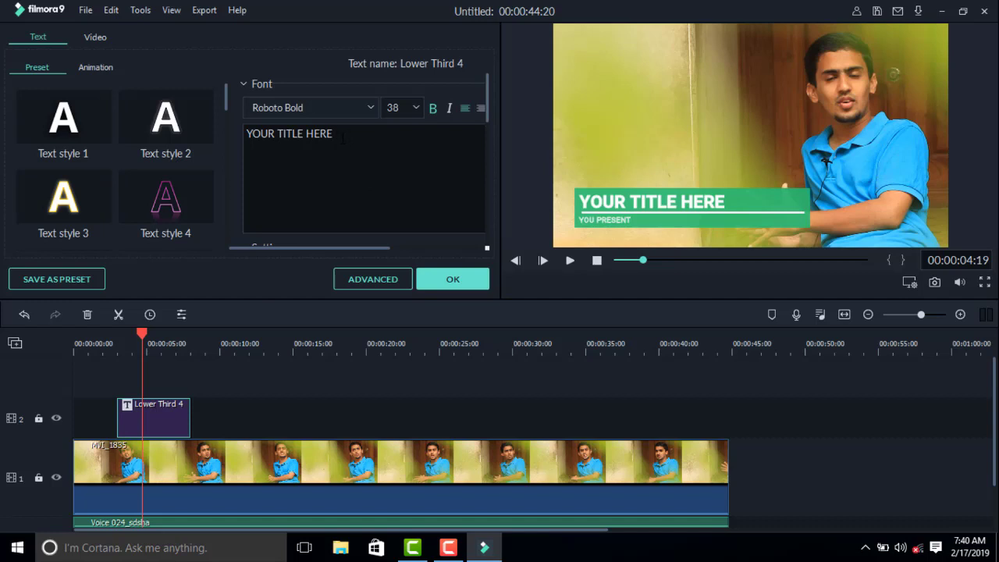
key(BackSpace)
key(BackSpace)
key(BackSpace)
key(BackSpace)
key(BackSpace)
key(BackSpace)
key(BackSpace)
key(BackSpace)
key(BackSpace)
key(BackSpace)
key(BackSpace)
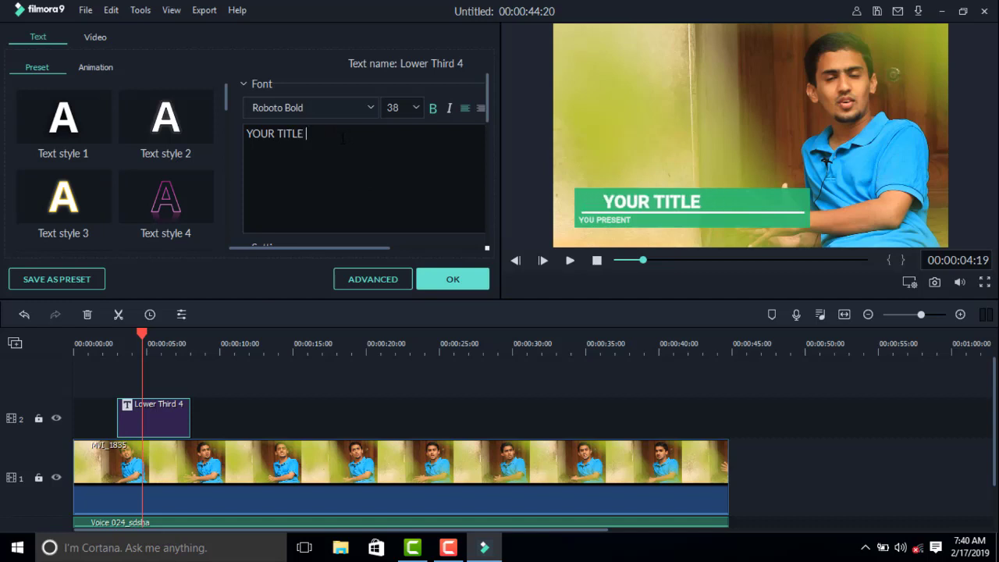
key(BackSpace)
key(BackSpace)
key(BackSpace)
key(BackSpace)
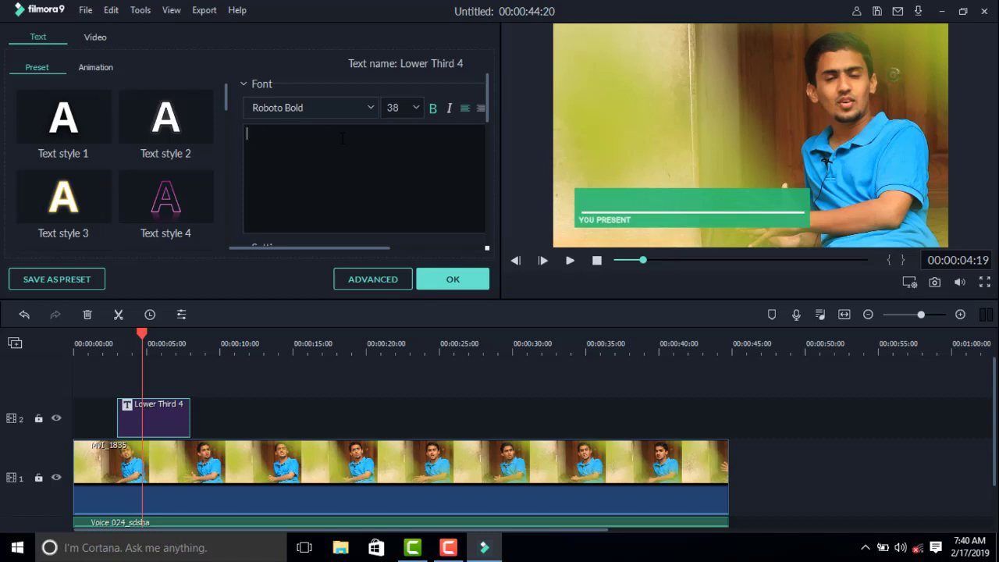
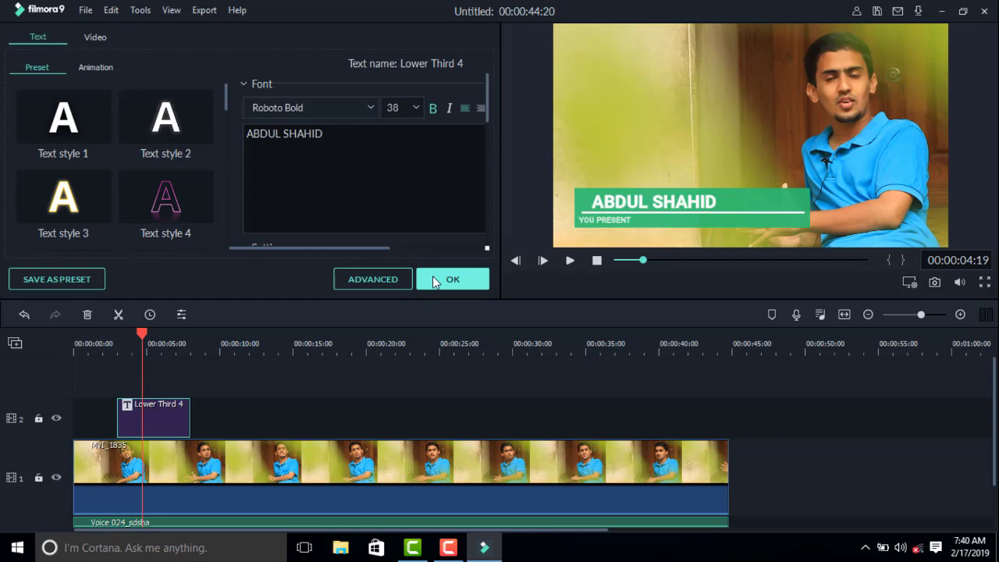
Step: Set the name title's font size to 40 and keep it bold
click(405, 109)
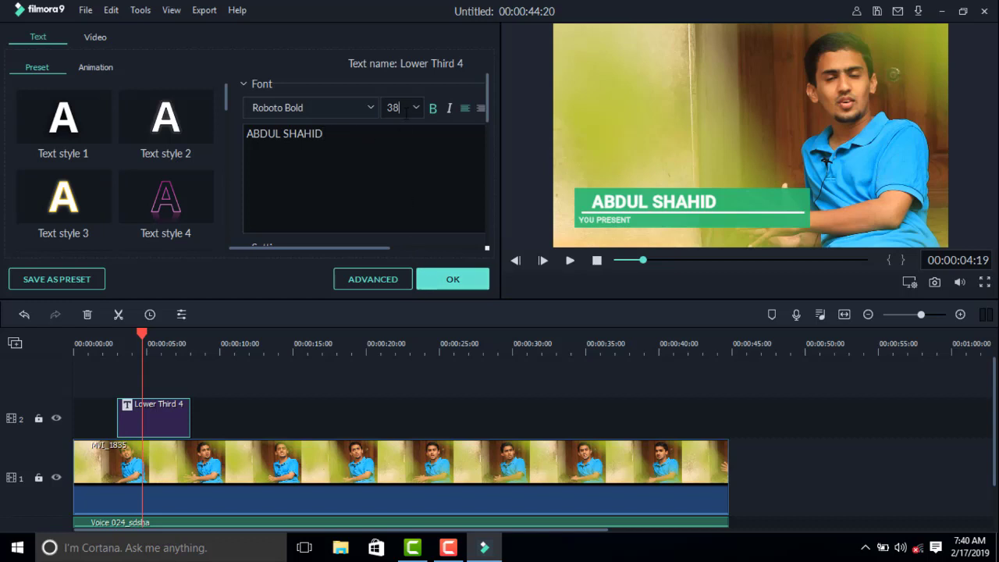
click(414, 107)
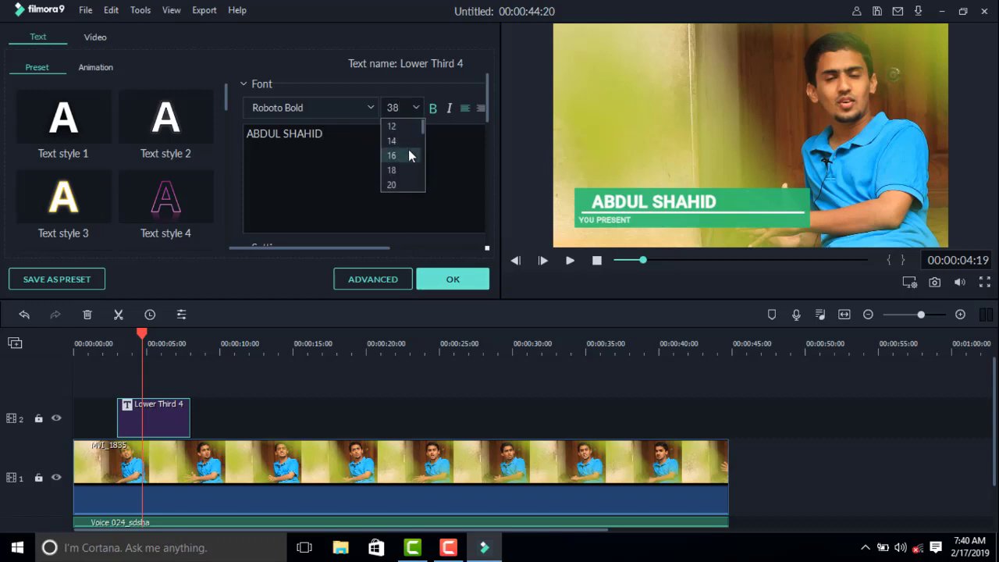
scroll(407, 185, down, 4)
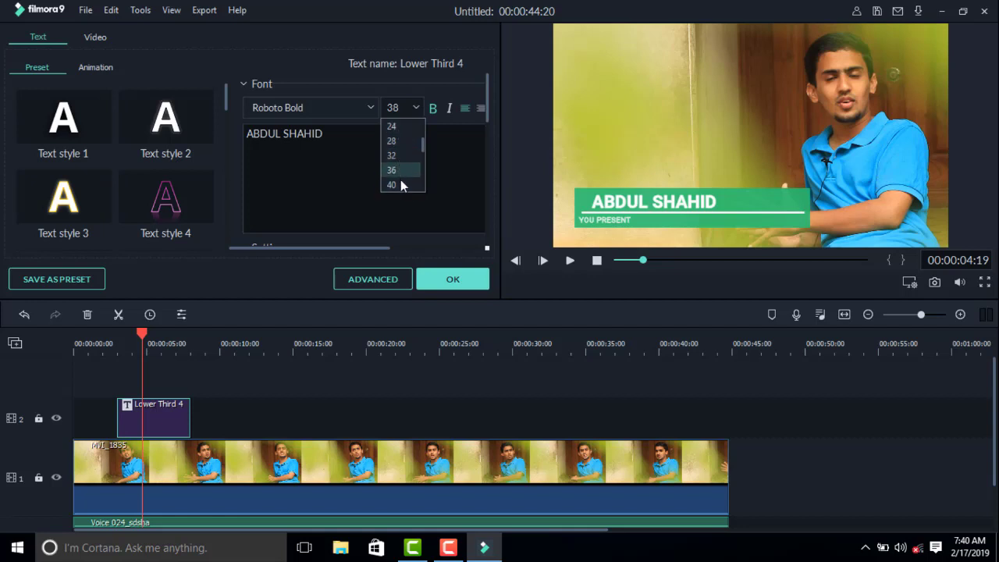
click(401, 184)
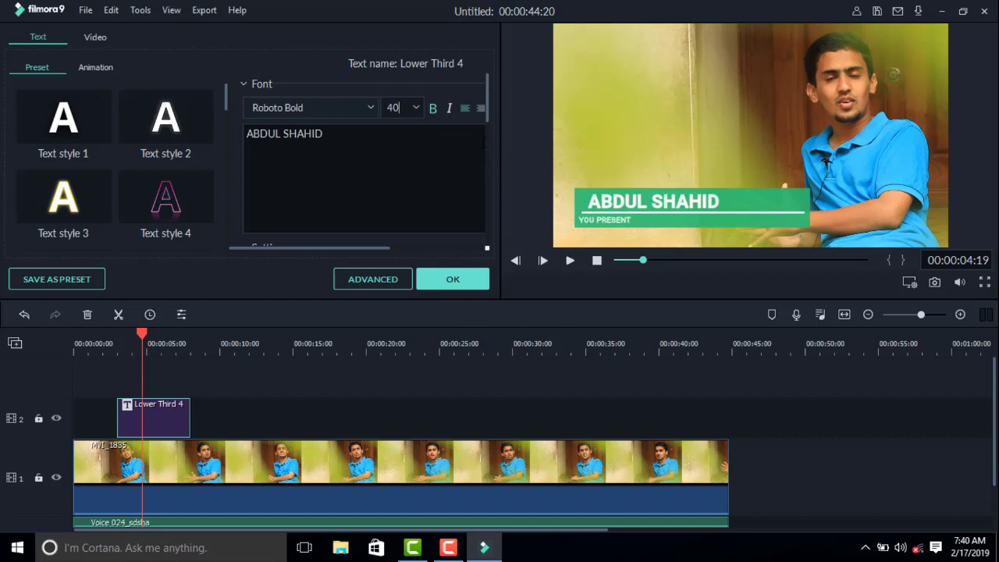
click(434, 108)
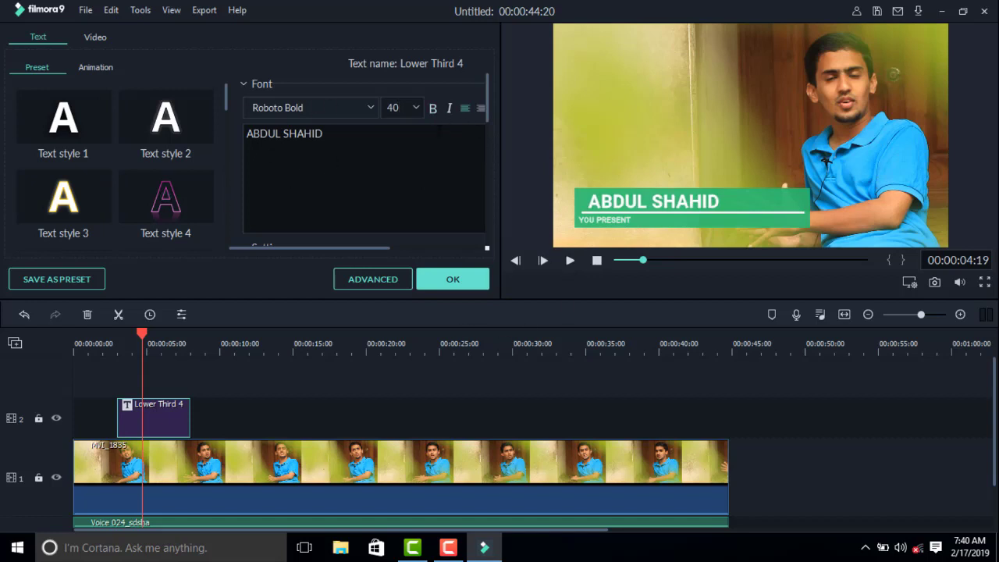
click(435, 108)
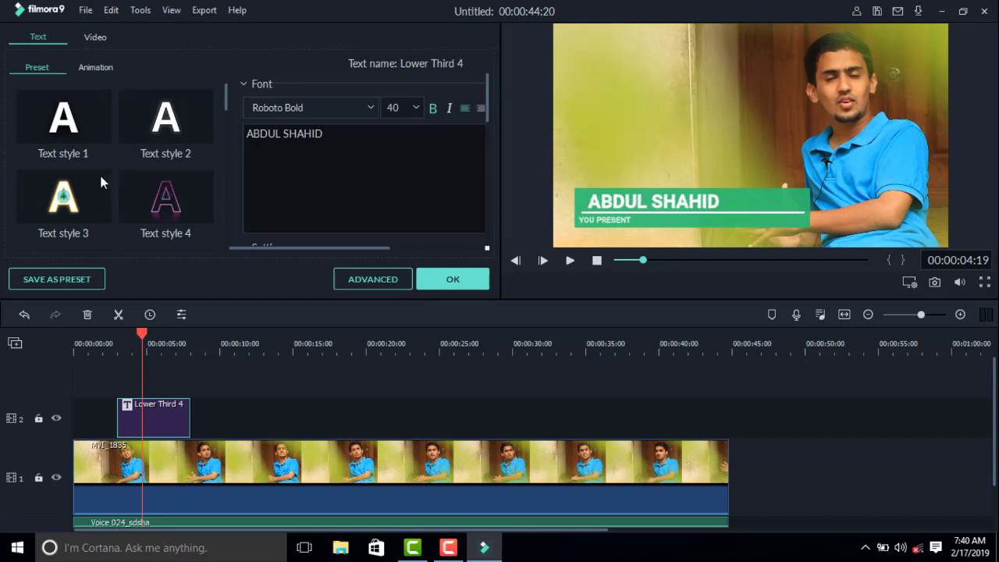
Step: After trying Text styles 20 and 19, apply the Text style 2 preset and confirm
scroll(93, 178, down, 8)
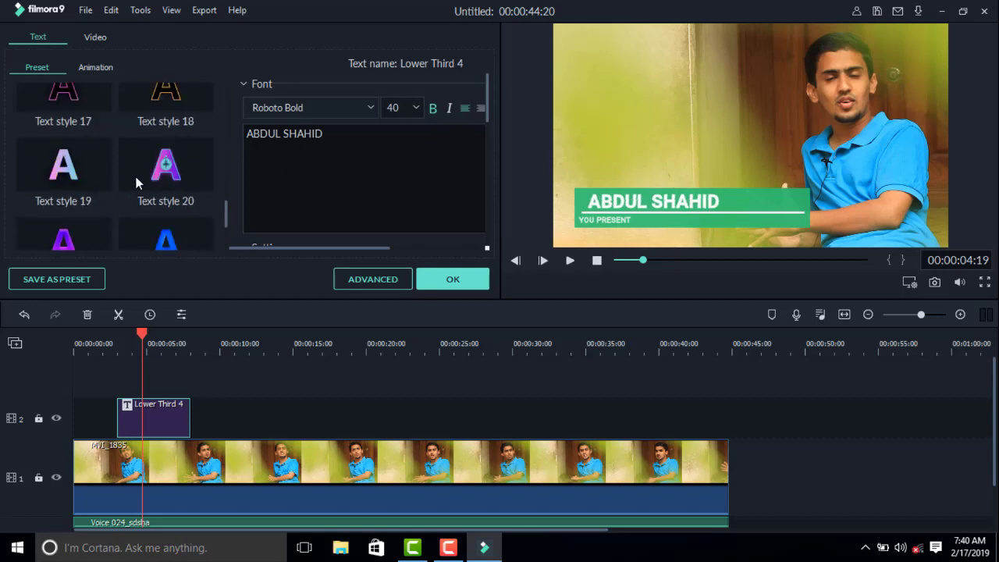
click(160, 178)
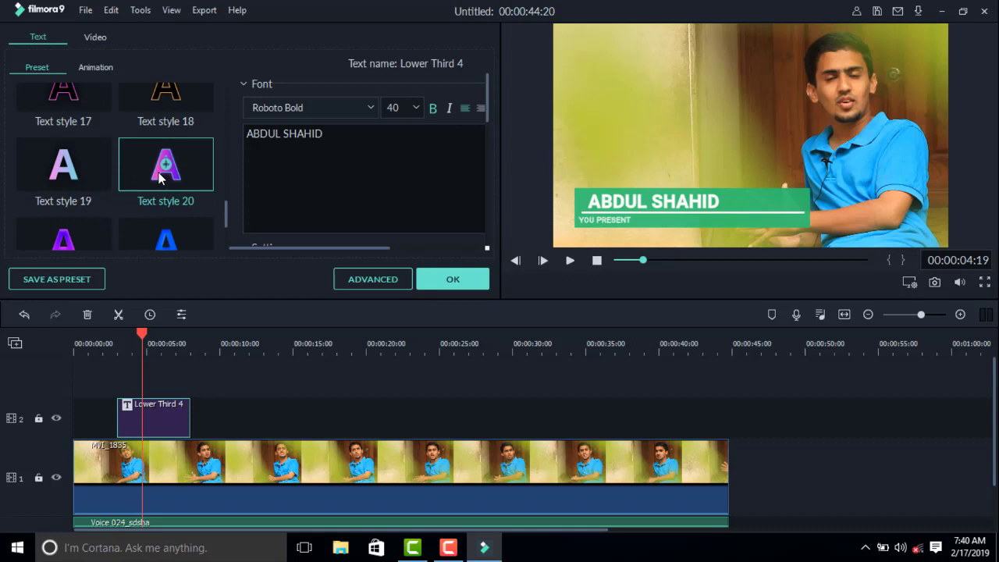
click(61, 171)
scroll(117, 167, up, 8)
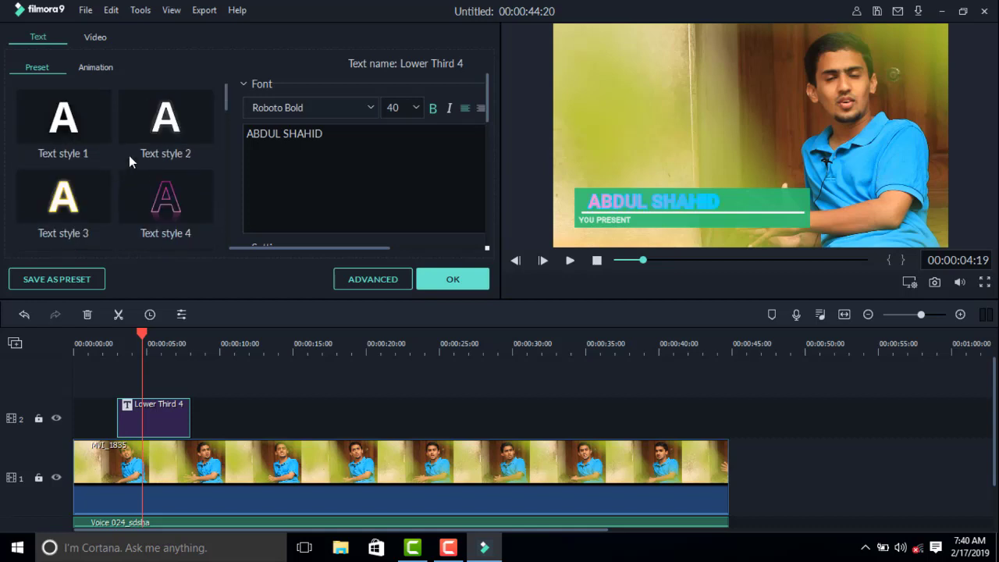
click(160, 134)
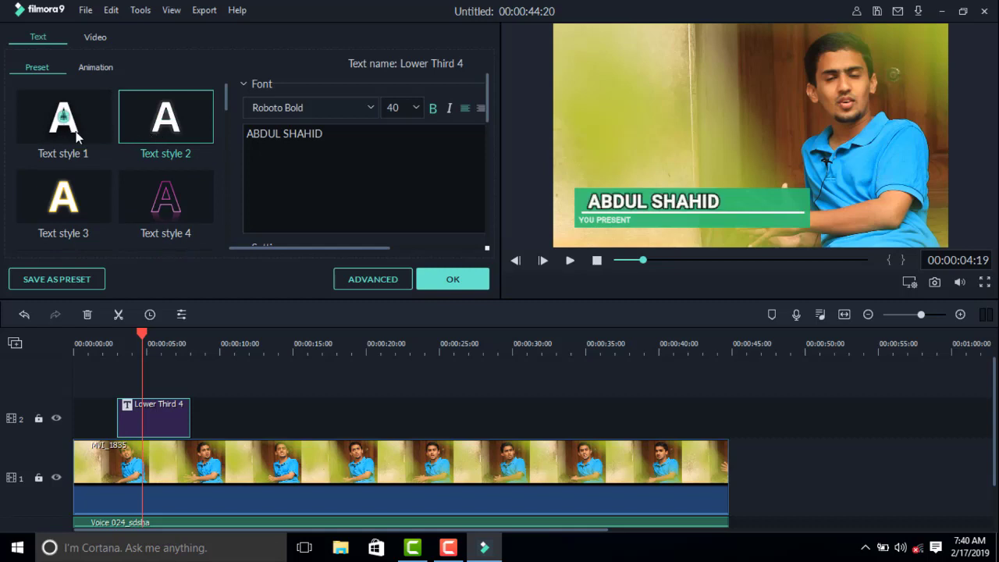
scroll(182, 195, down, 10)
scroll(181, 195, up, 10)
click(475, 282)
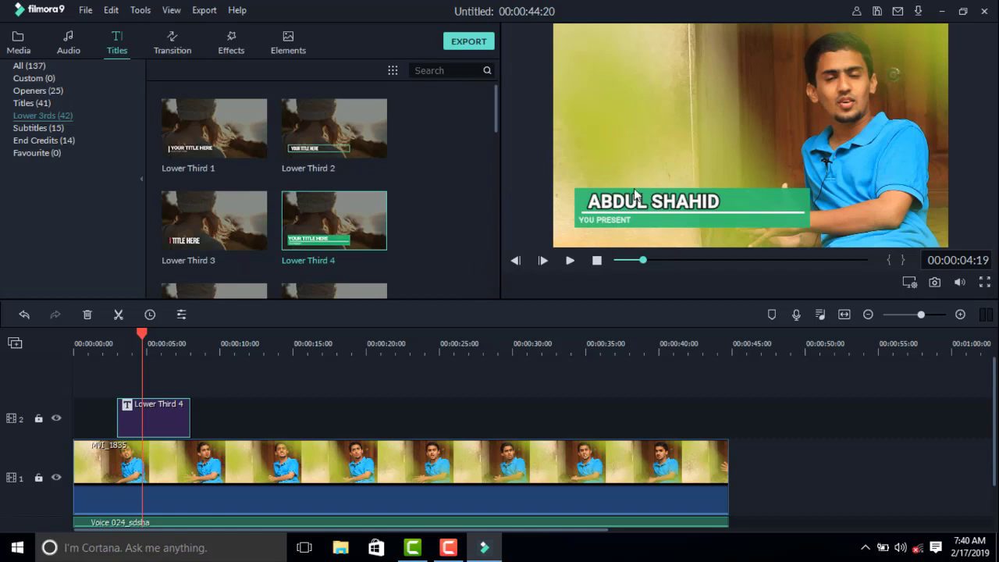
Step: Replace the YOU PRESENT subtitle line with the speaker's phone number
click(617, 225)
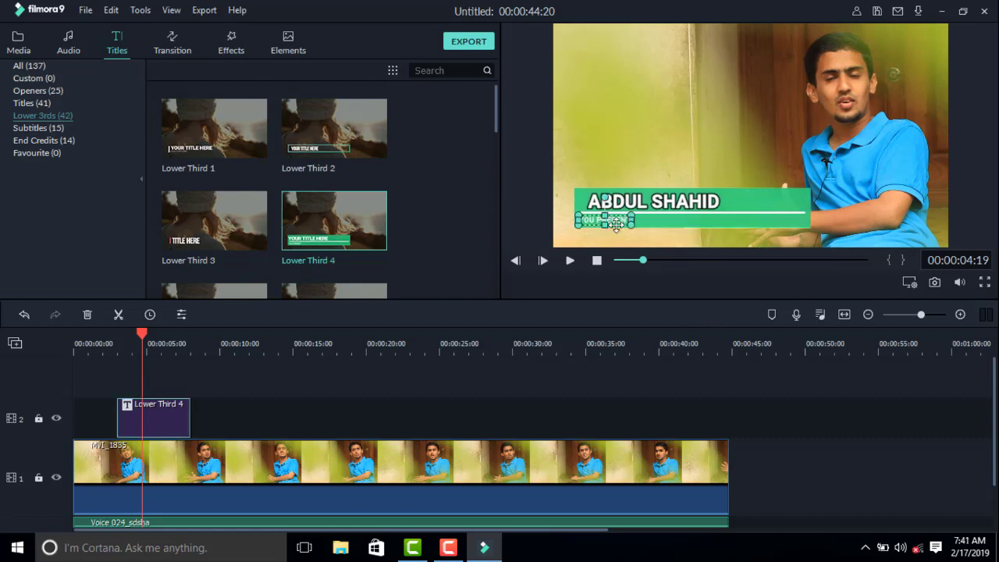
double_click(173, 419)
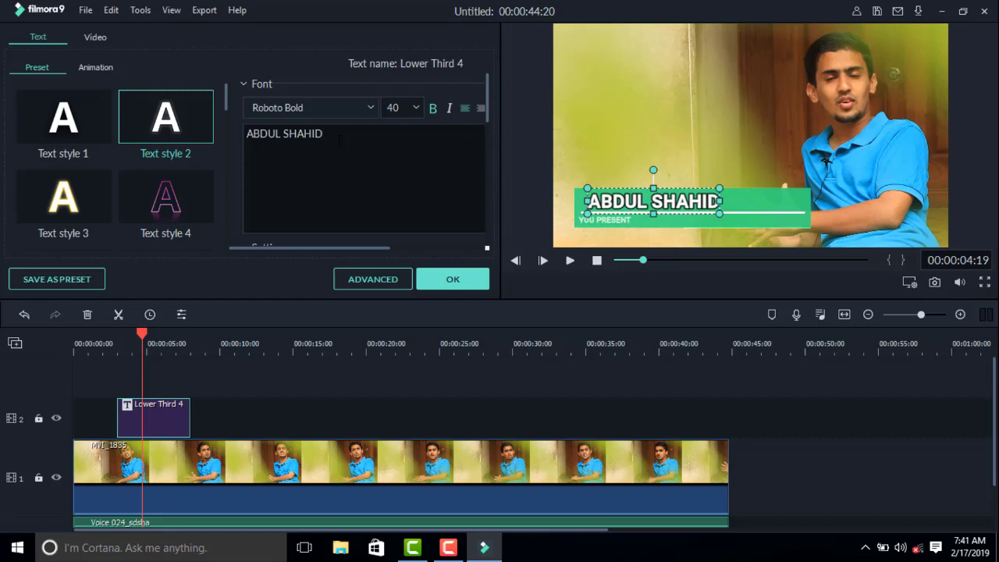
click(621, 217)
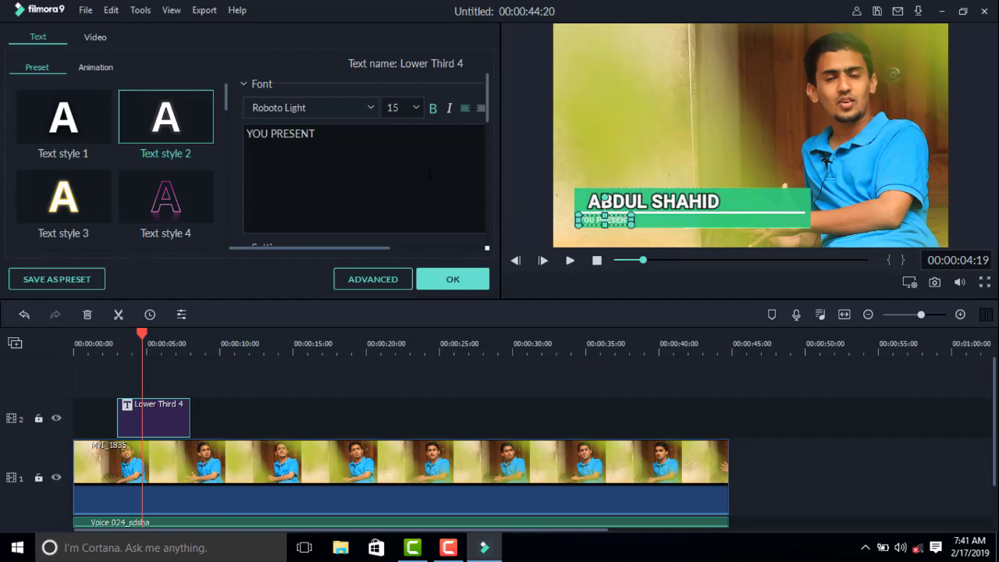
key(BackSpace)
key(BackSpace)
key(BackSpace)
key(BackSpace)
key(BackSpace)
key(BackSpace)
key(BackSpace)
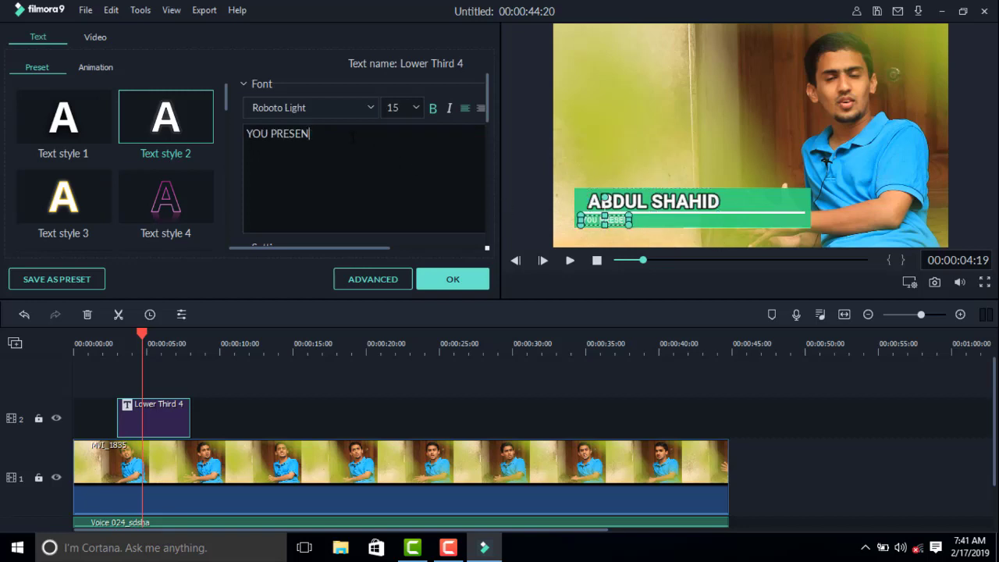
key(BackSpace)
key(BackSpace)
key(BackSpace)
key(BackSpace)
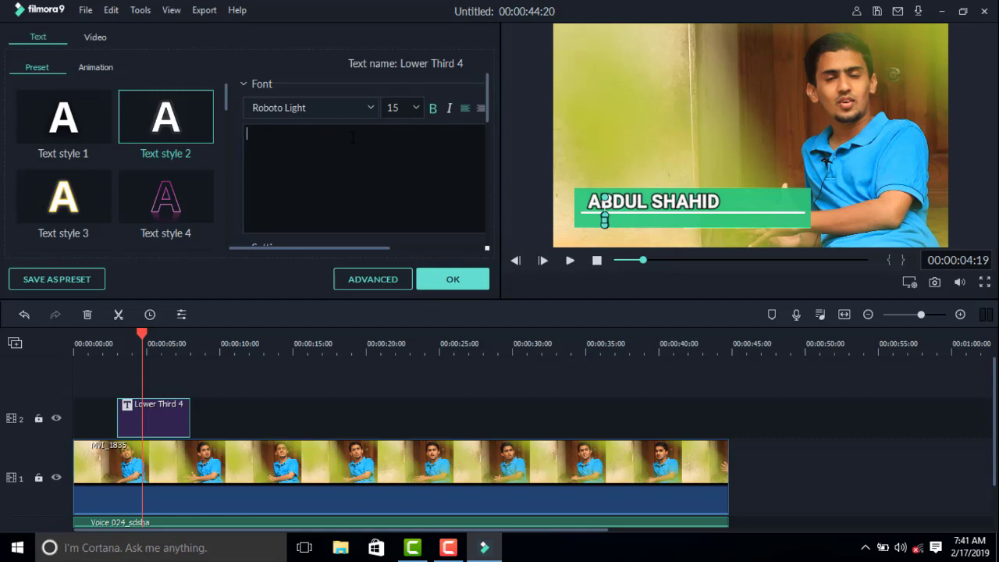
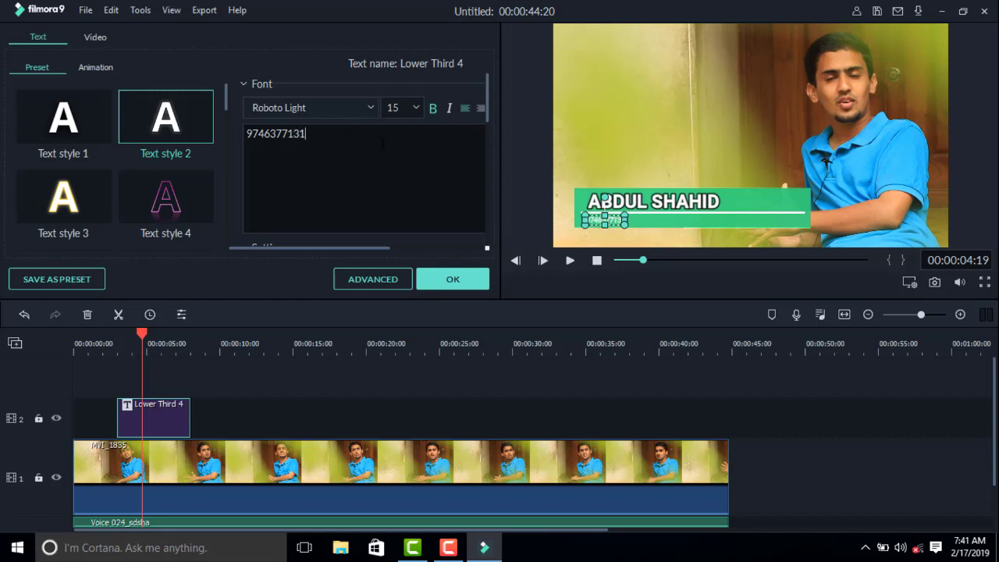
Step: Set the phone-number line to font size 20 and apply the edit
click(410, 110)
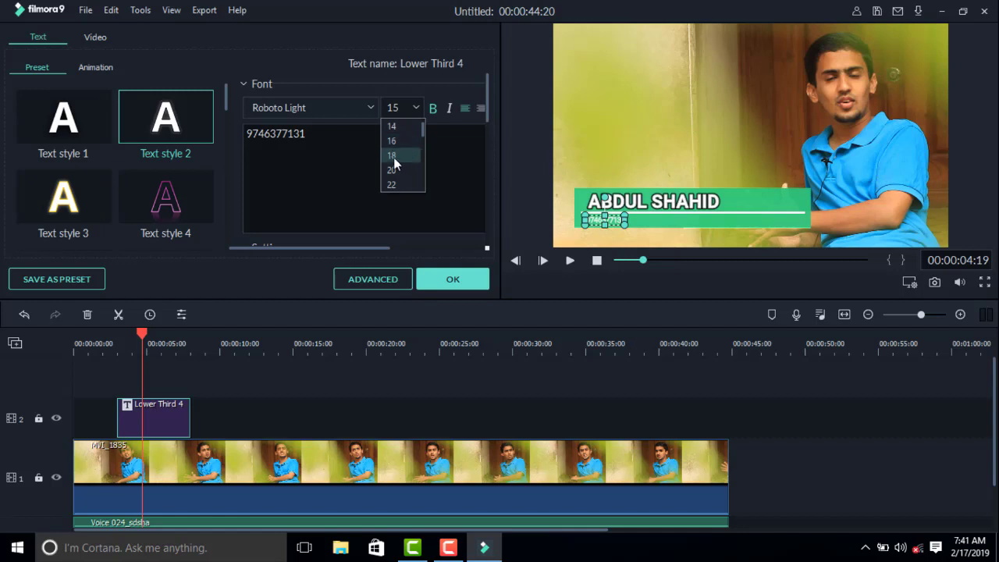
click(392, 170)
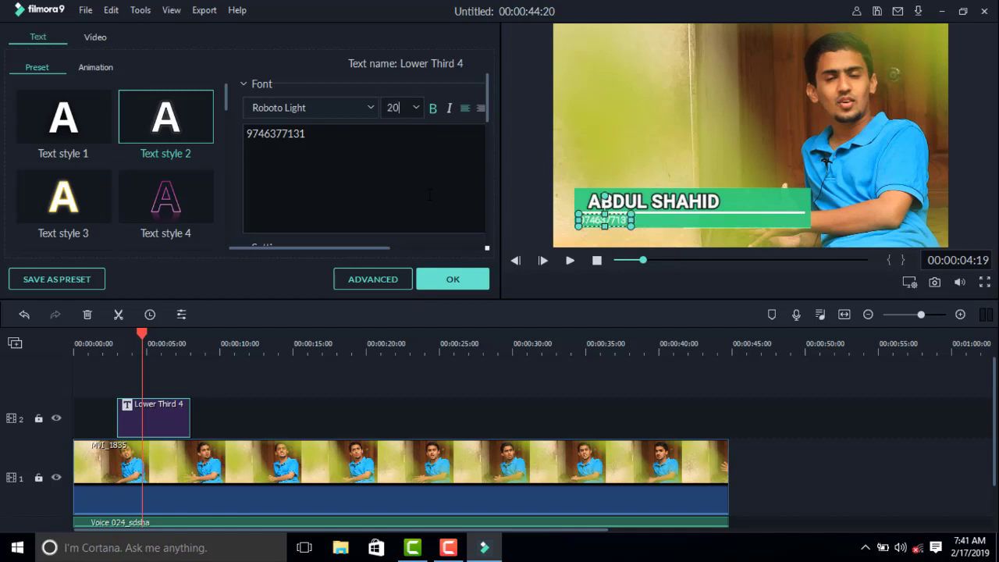
click(470, 286)
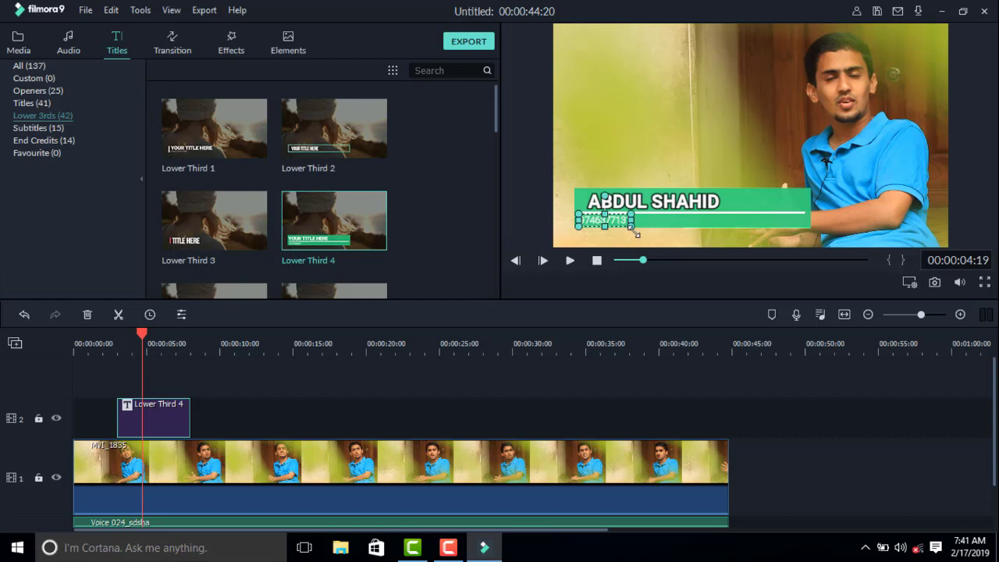
Step: Scale up the phone-number text box in the preview and nudge it right
drag(631, 227, 666, 235)
drag(604, 218, 616, 220)
scroll(294, 218, down, 5)
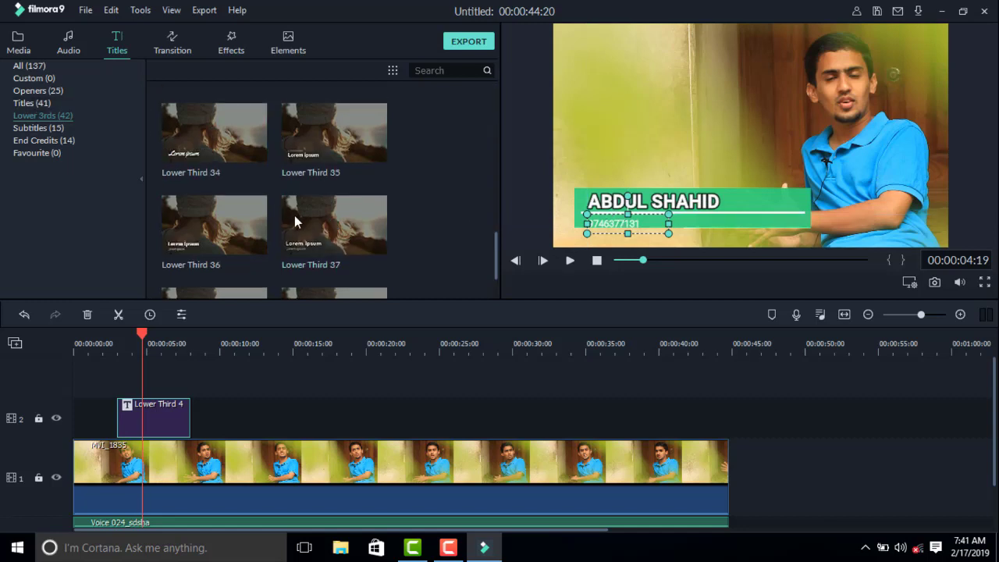
scroll(297, 222, down, 10)
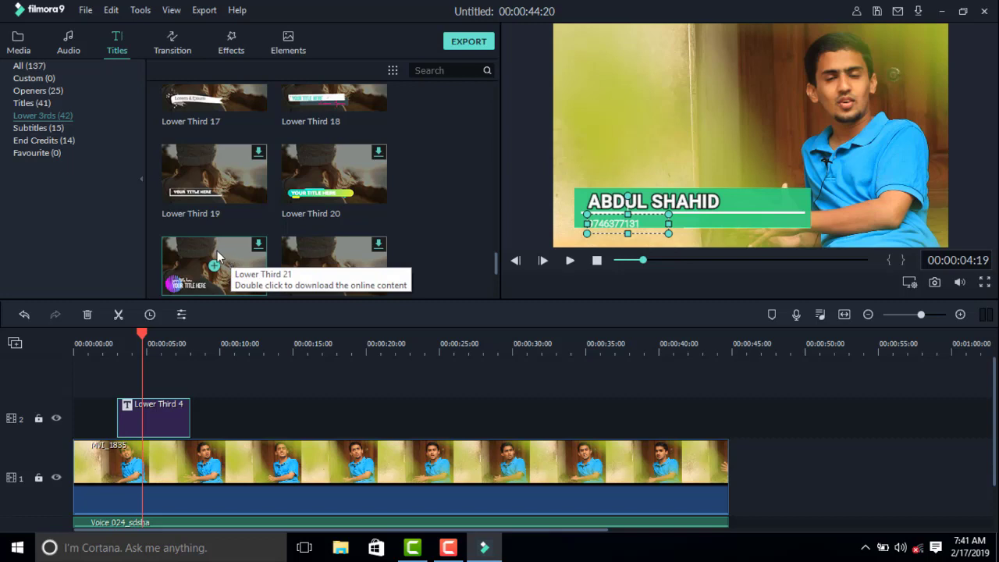
scroll(213, 232, down, 3)
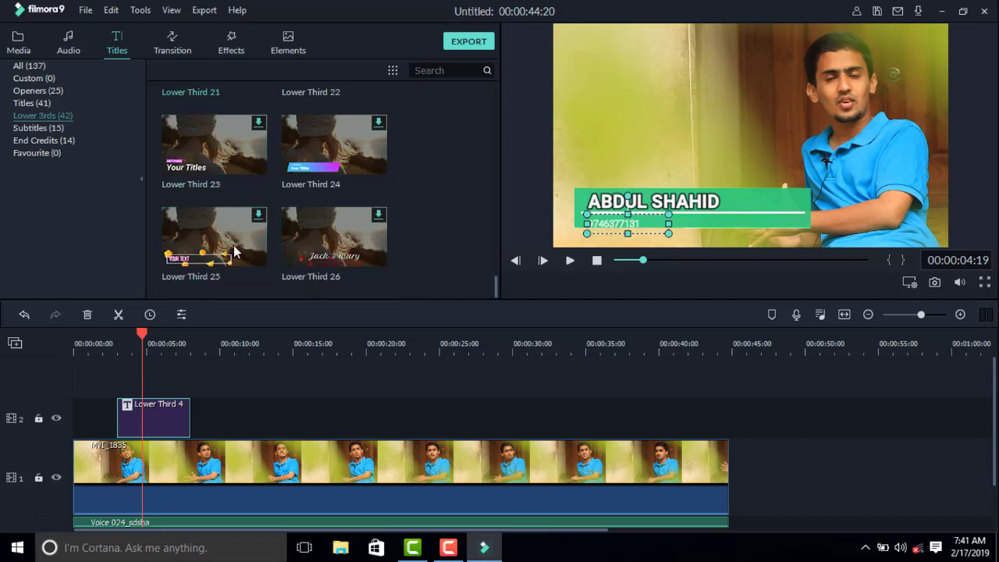
scroll(330, 197, up, 15)
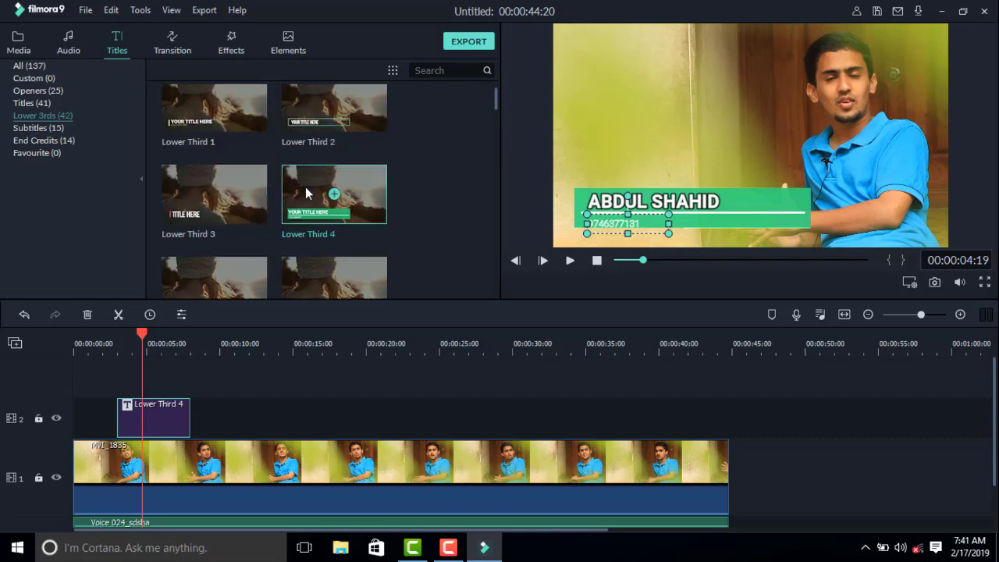
Step: Browse the Elements, Effects and Transition libraries, then return to Titles
click(286, 49)
click(234, 42)
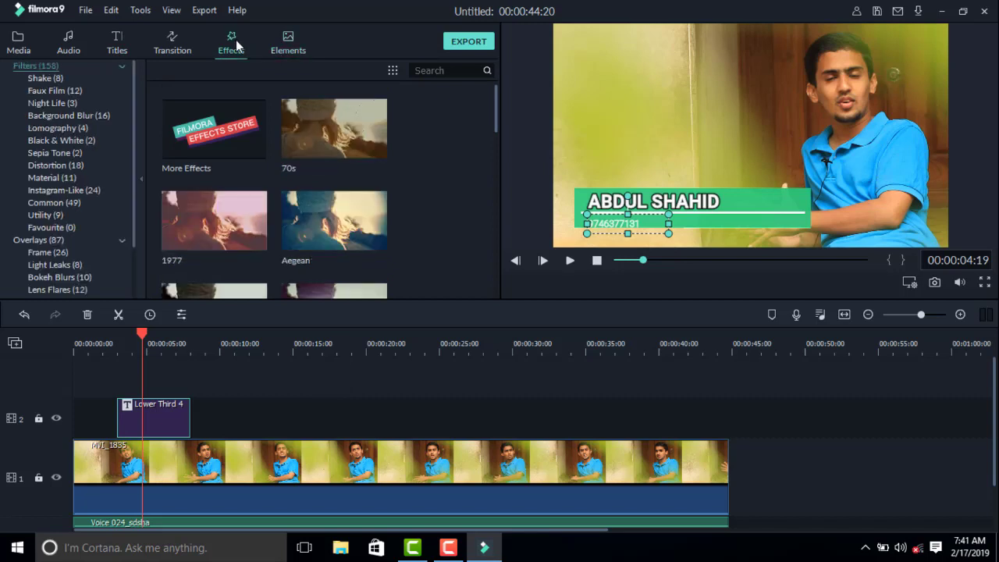
click(172, 45)
click(116, 38)
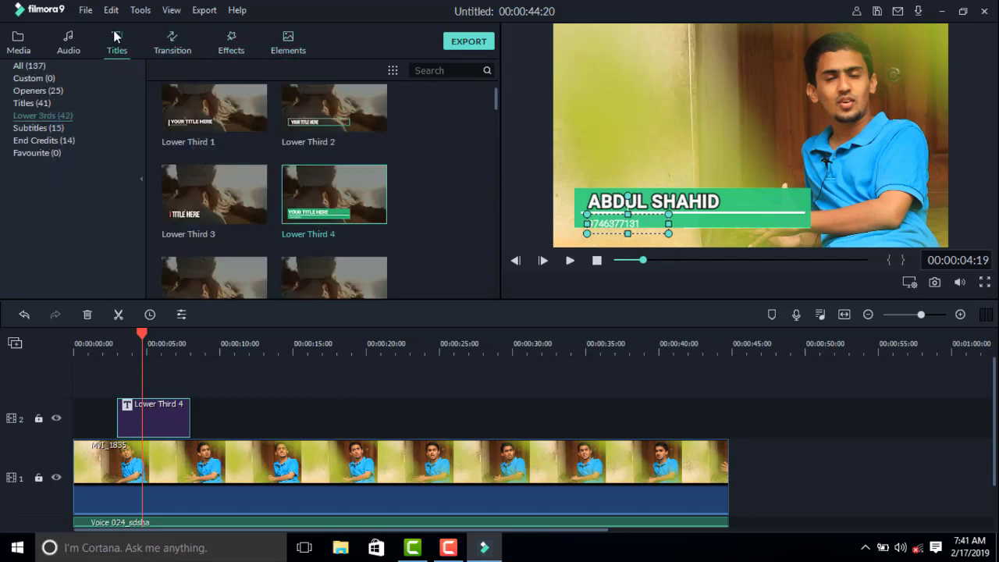